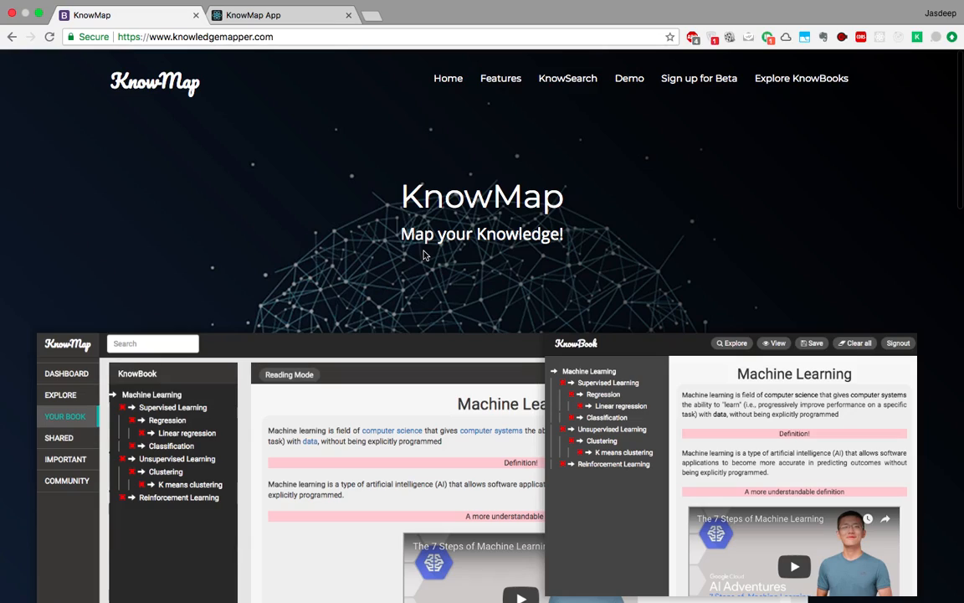
# Open the KnowMap sign-in panel from the toolbar icon, then dismiss it.
pyautogui.click(918, 37)
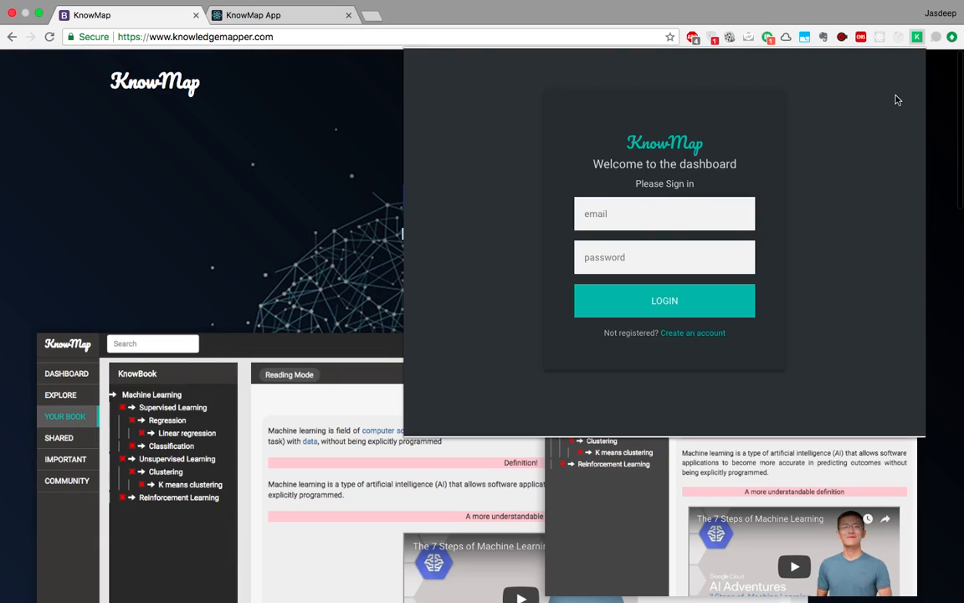
pyautogui.click(331, 159)
# Look over the Machine Learning KnowBook, then go to the Explore listing of shared KnowBooks.
pyautogui.click(269, 18)
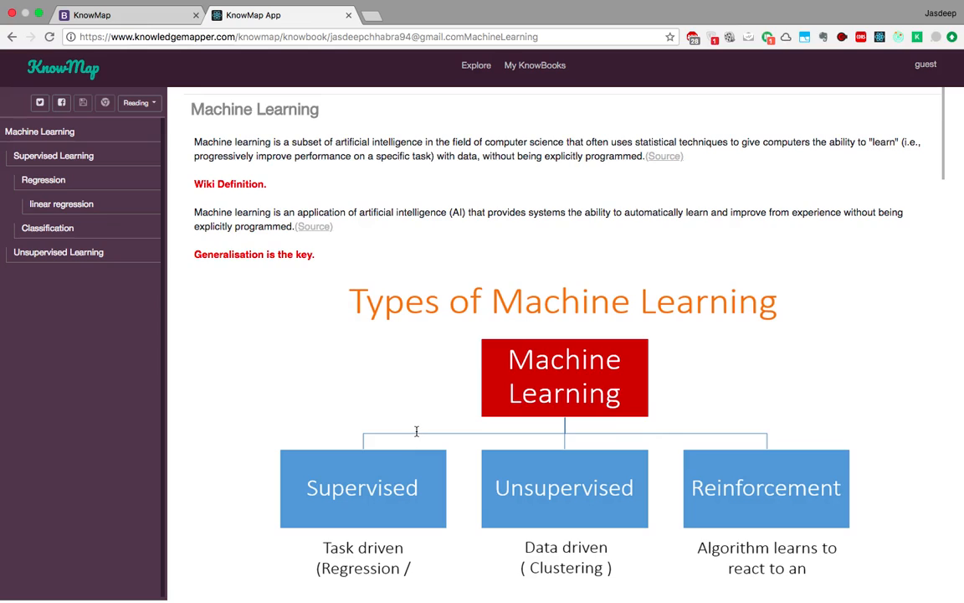
pyautogui.scroll(-3, 415, 429)
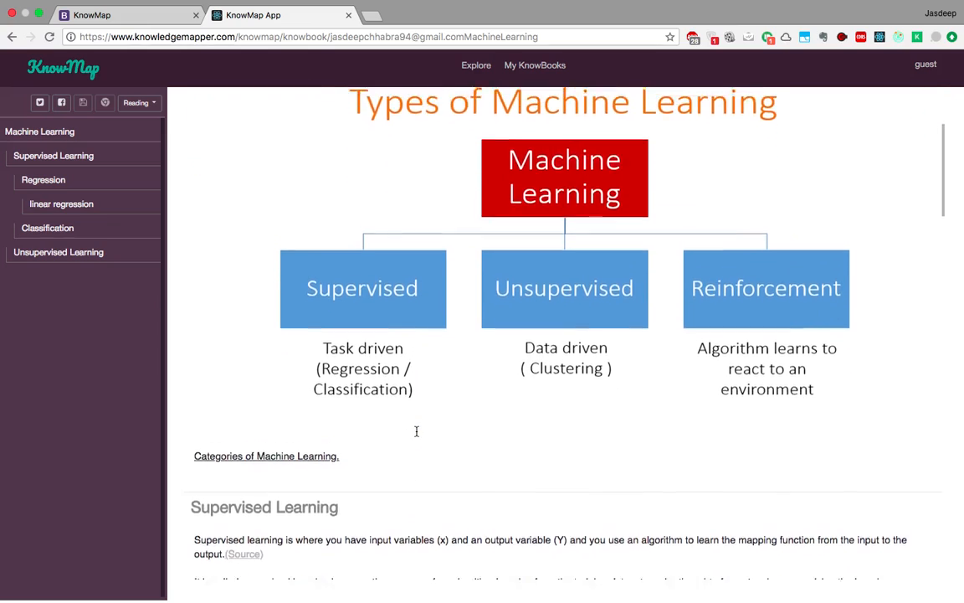
pyautogui.scroll(5, 416, 431)
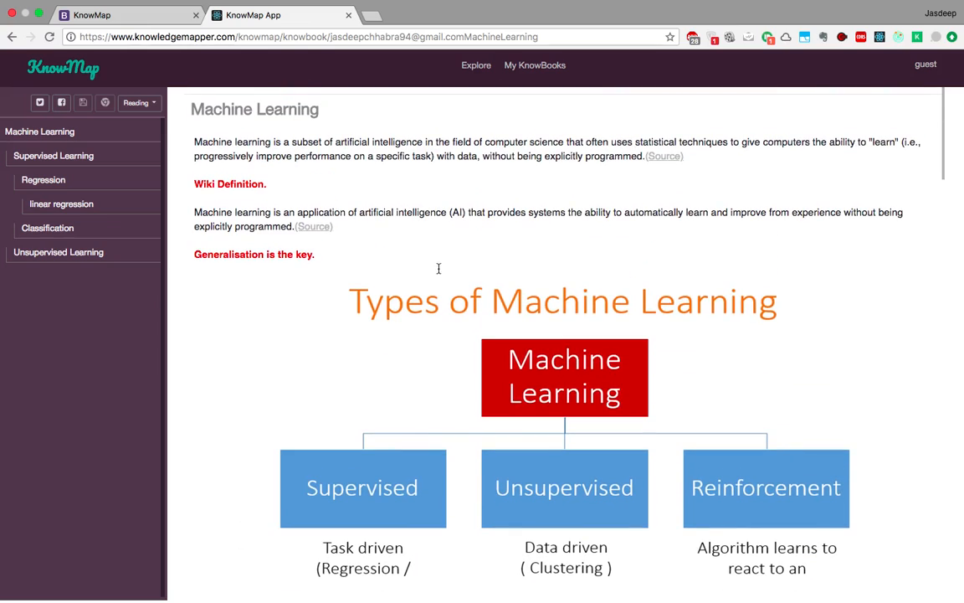
pyautogui.click(475, 65)
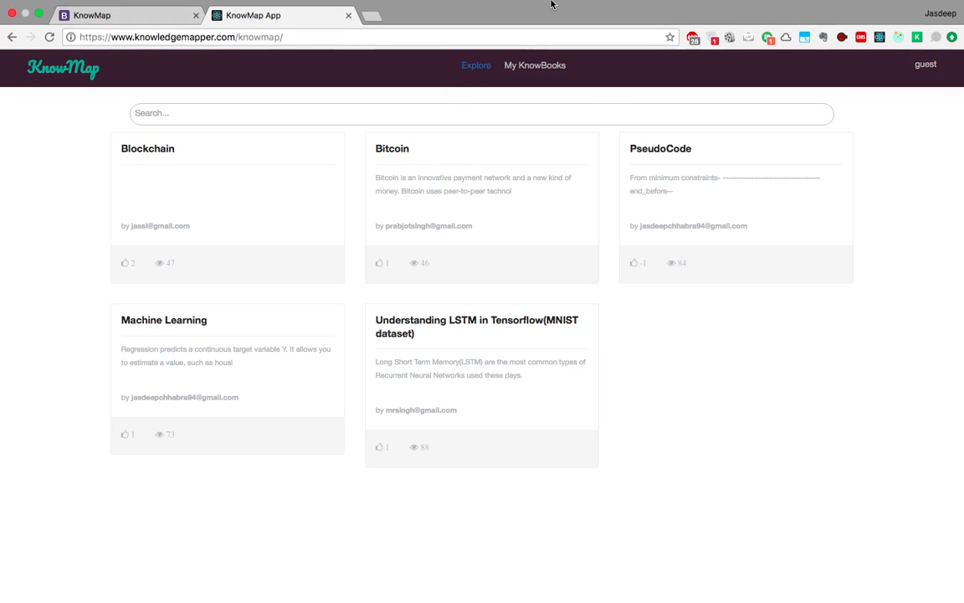
# Log in to KnowMap with the account e-mail and password, then check the workspace panel.
pyautogui.click(916, 38)
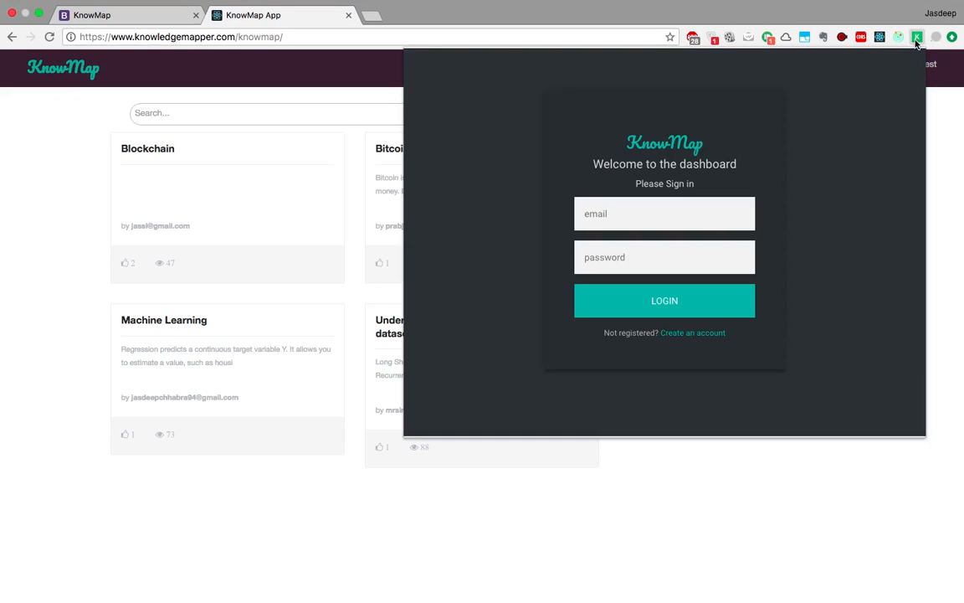
pyautogui.click(643, 214)
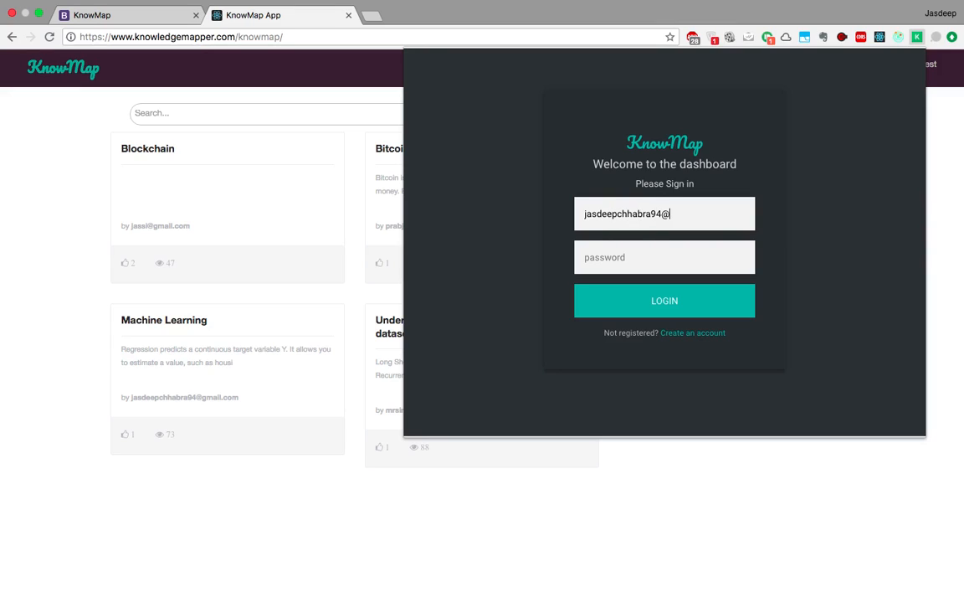
pyautogui.press('Tab')
pyautogui.write('password')
pyautogui.press('Return')
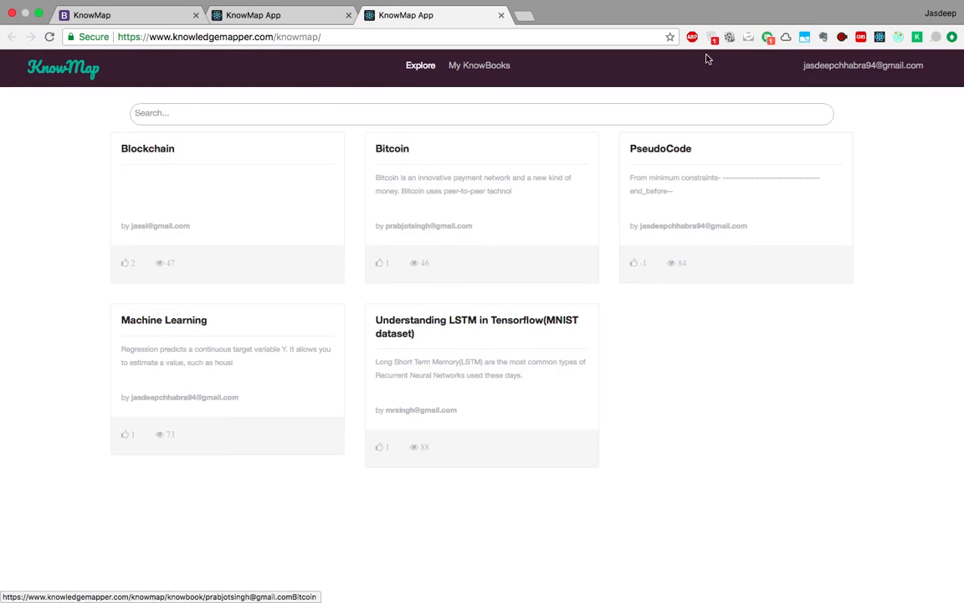
pyautogui.click(917, 37)
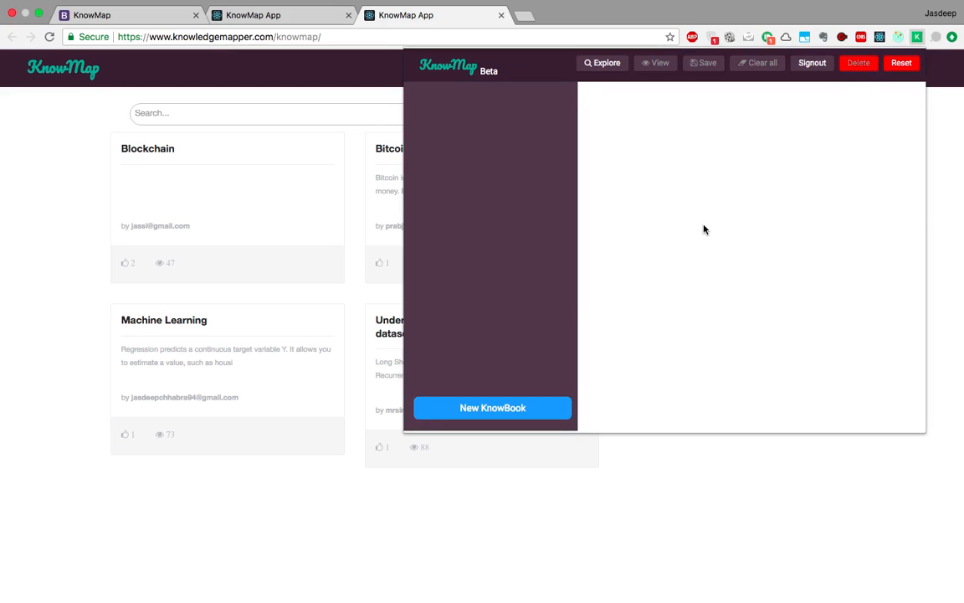
pyautogui.click(127, 268)
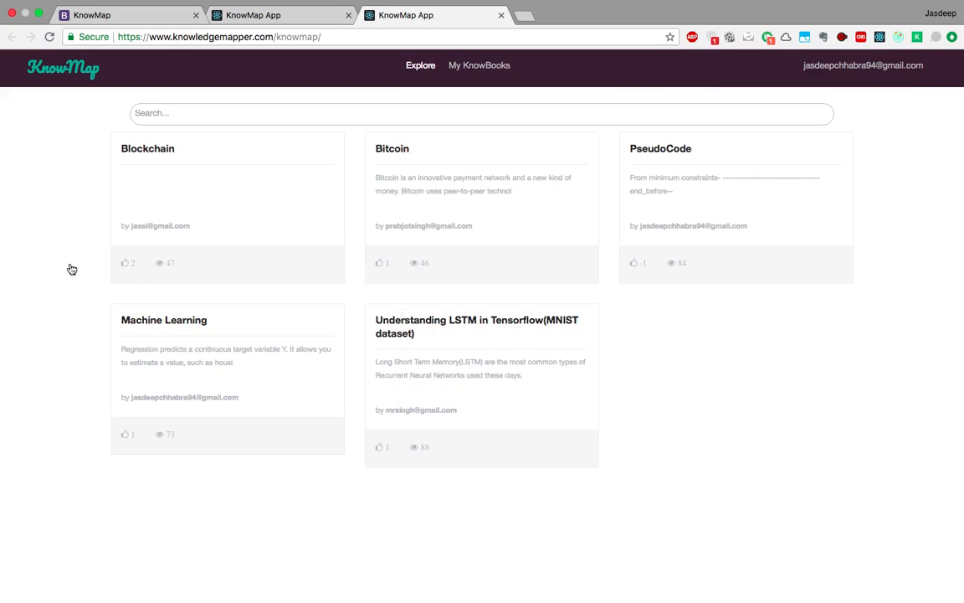
# Close the extra KnowMap tab and search Google for neural networks in a new tab.
pyautogui.click(501, 15)
pyautogui.click(371, 15)
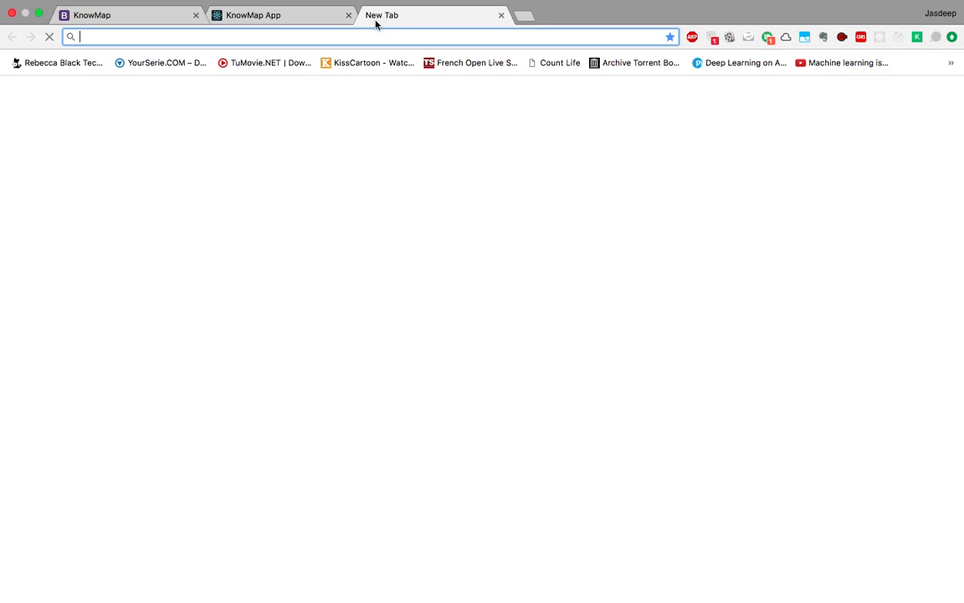
pyautogui.write('neur')
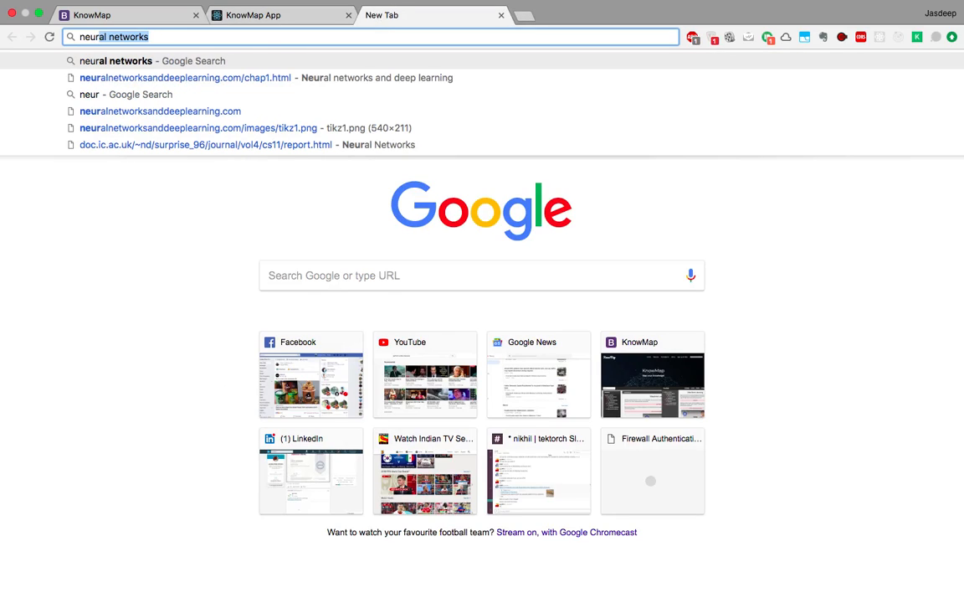
pyautogui.press('Return')
# Open the 'Neural networks and deep learning' and 'Neural Networks' results in new tabs.
pyautogui.scroll(-5, 271, 170)
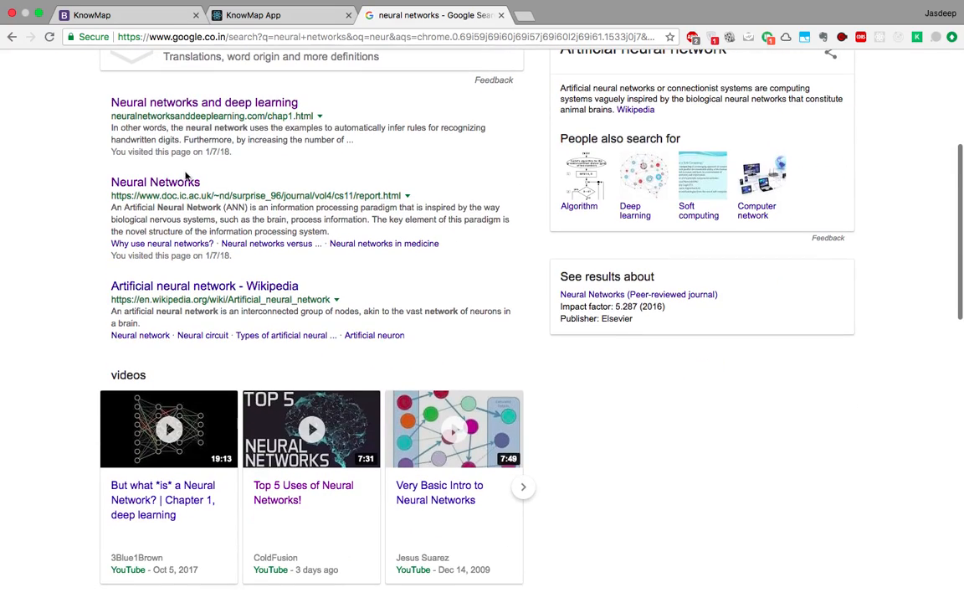
pyautogui.rightClick(191, 102)
pyautogui.click(205, 112)
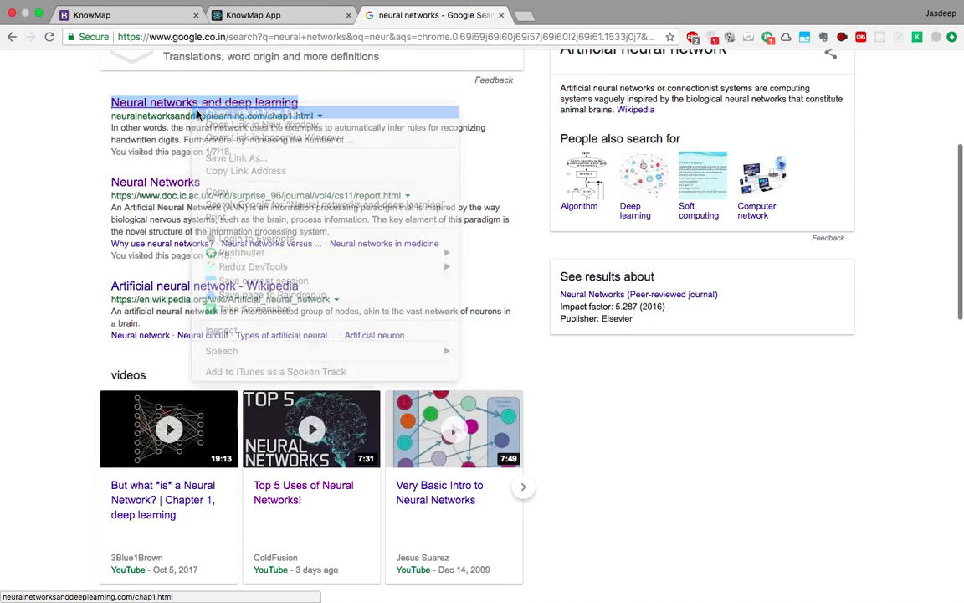
pyautogui.rightClick(174, 190)
pyautogui.click(182, 192)
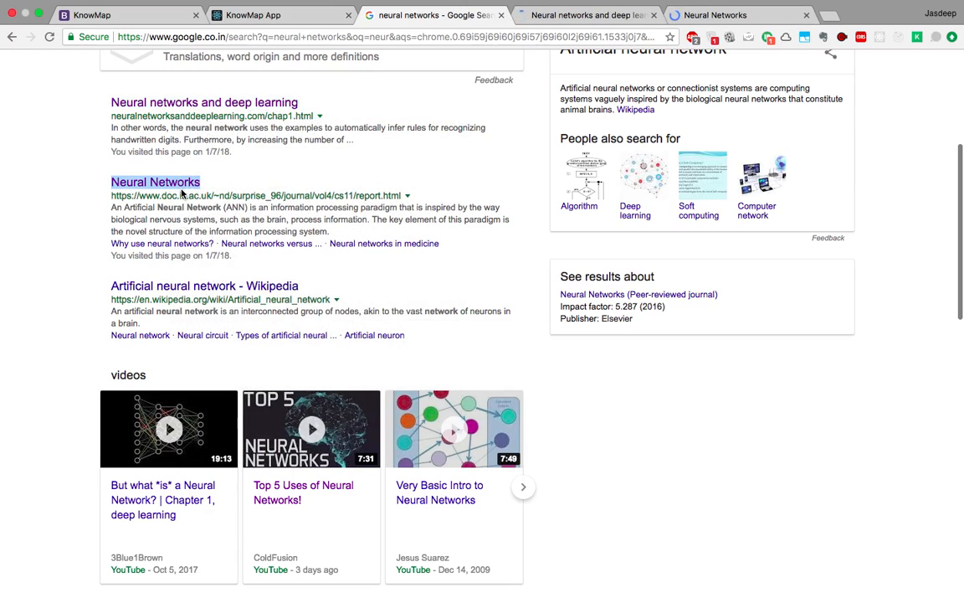
pyautogui.moveTo(650, 5)
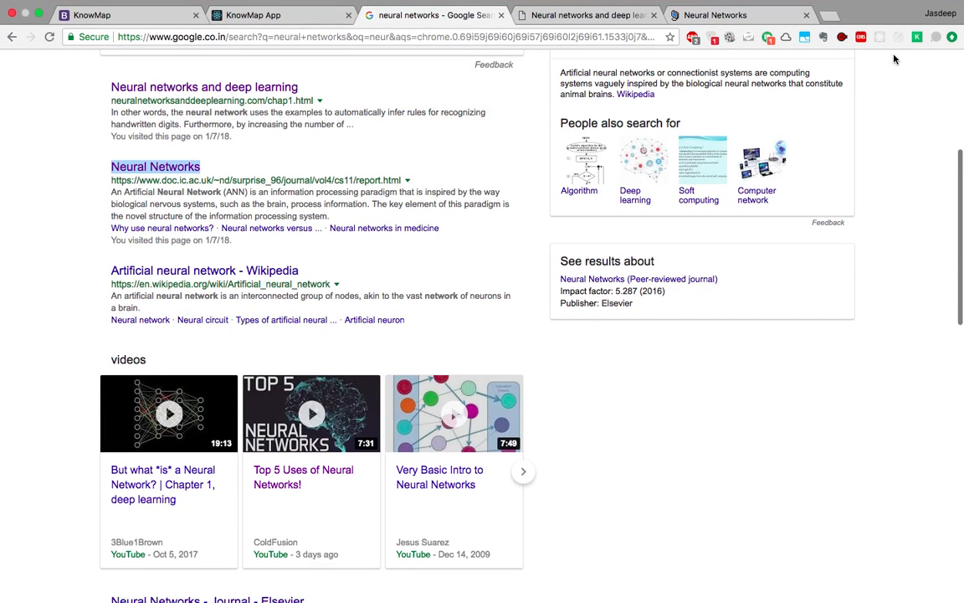
# Create a new KnowBook titled 'Neural Networks' from the KnowMap panel.
pyautogui.click(914, 40)
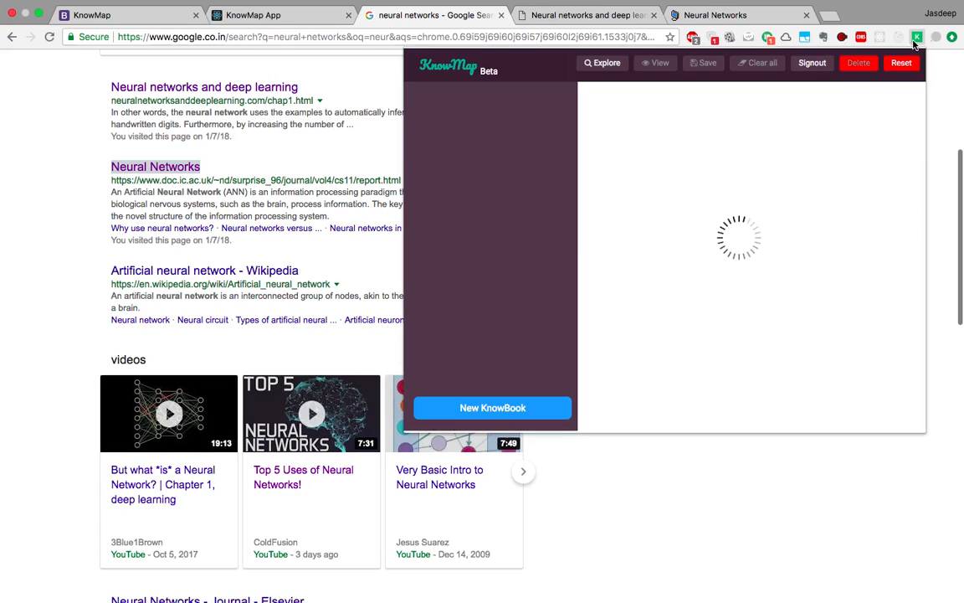
pyautogui.click(507, 408)
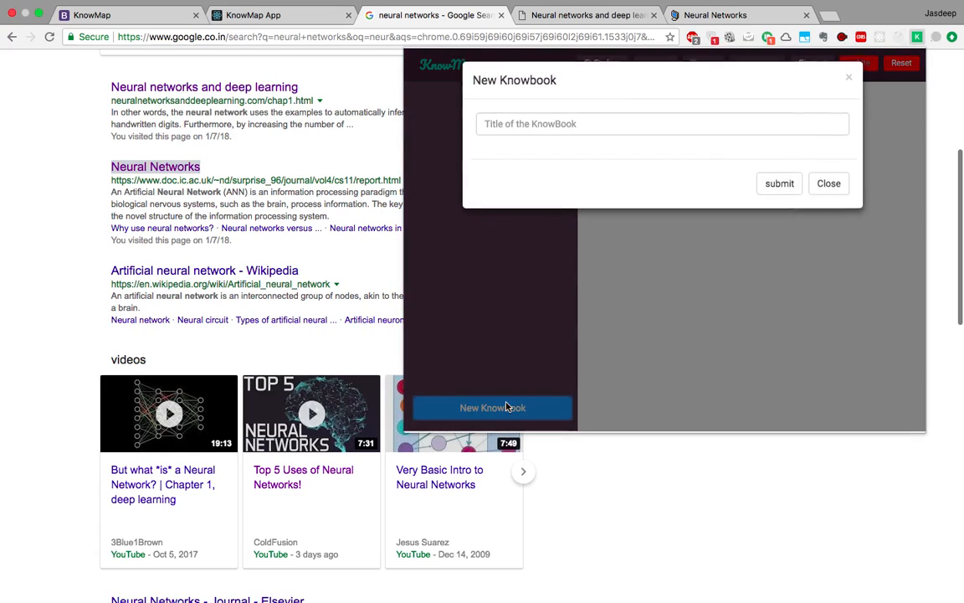
pyautogui.click(655, 121)
pyautogui.write('Ne')
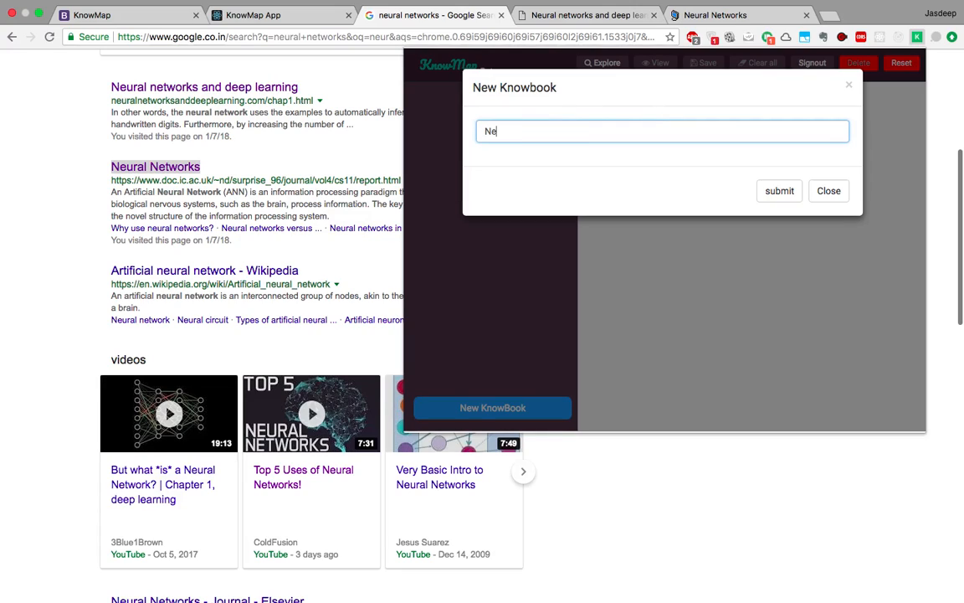
pyautogui.write('ural Networks')
pyautogui.click(778, 194)
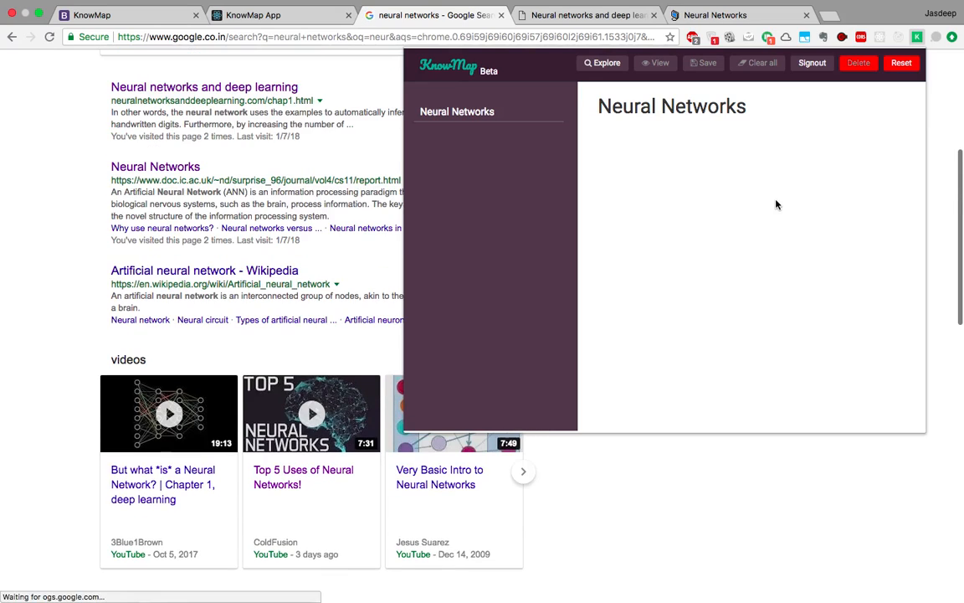
pyautogui.click(87, 146)
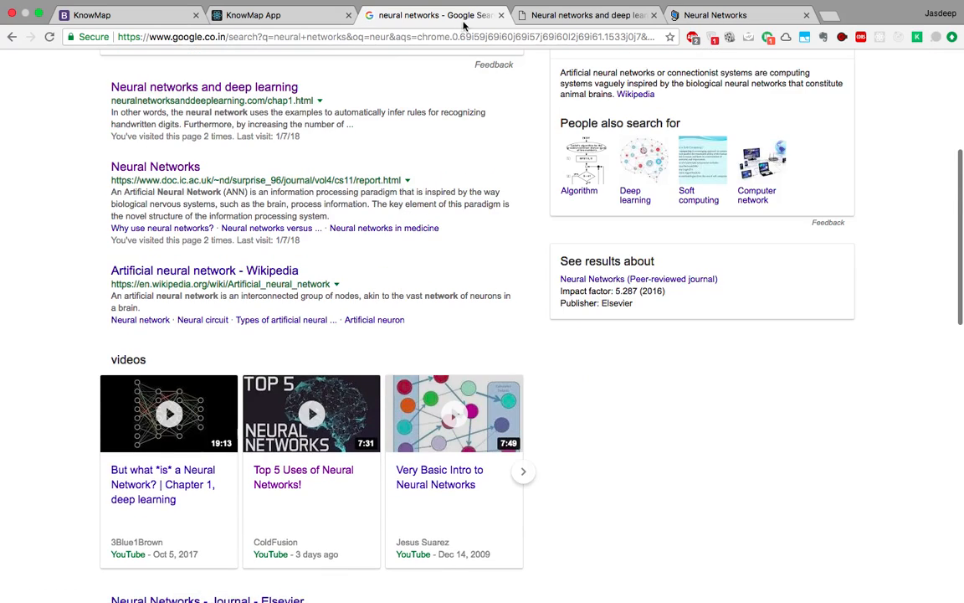
# Open the Neural Networks report tab, reload it, and scroll to section 1.1 'What is a Neural Network?'.
pyautogui.click(587, 23)
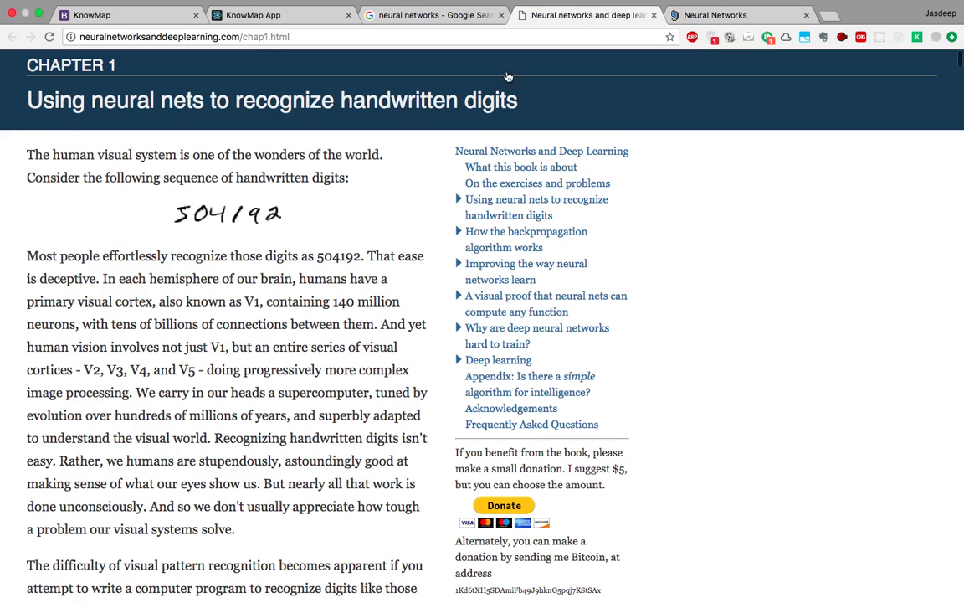
pyautogui.click(695, 20)
pyautogui.scroll(-5, 376, 218)
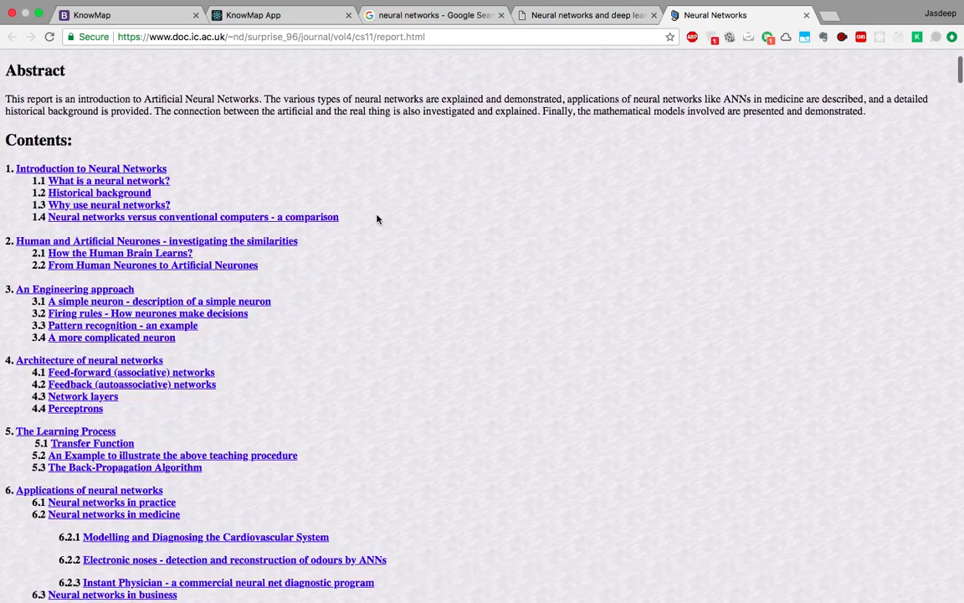
pyautogui.scroll(-6, 377, 220)
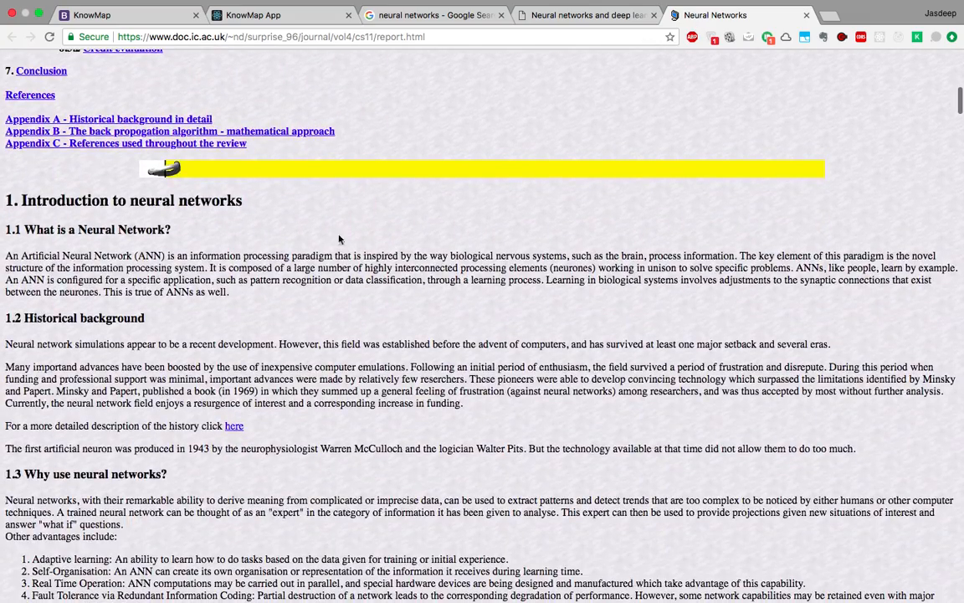
pyautogui.click(49, 37)
pyautogui.scroll(-1, 17, 250)
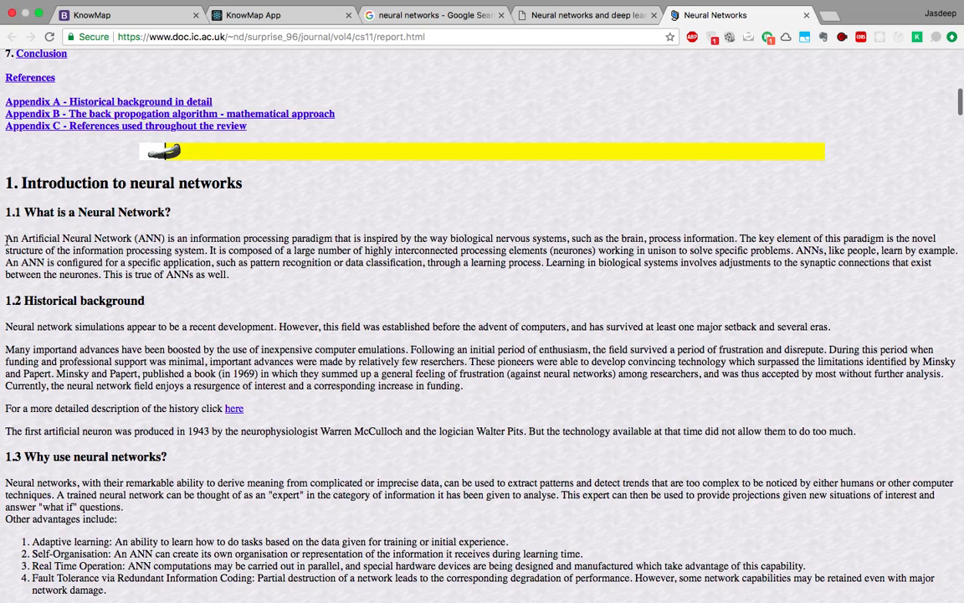
pyautogui.scroll(-1, 7, 241)
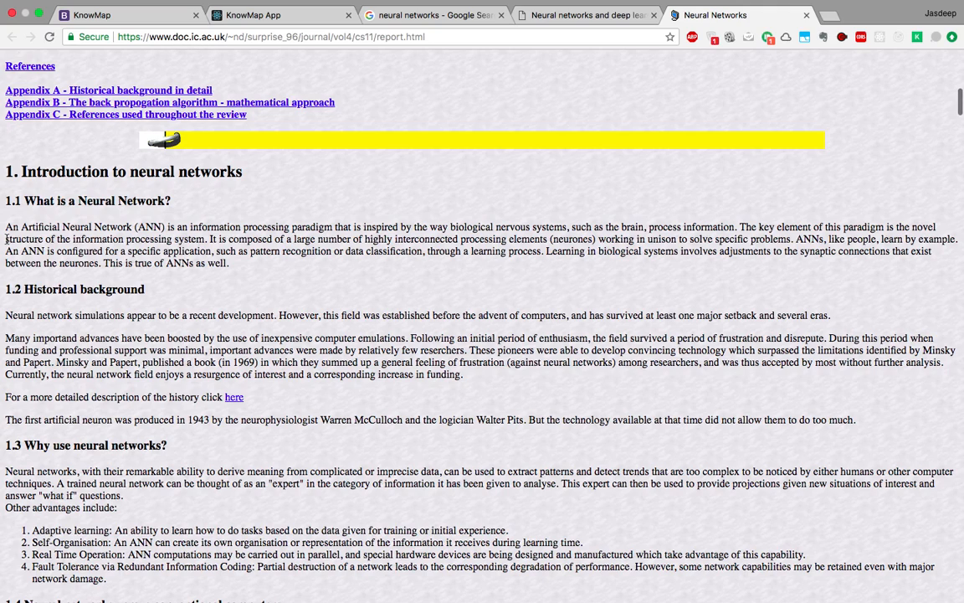
pyautogui.scroll(-2, 7, 241)
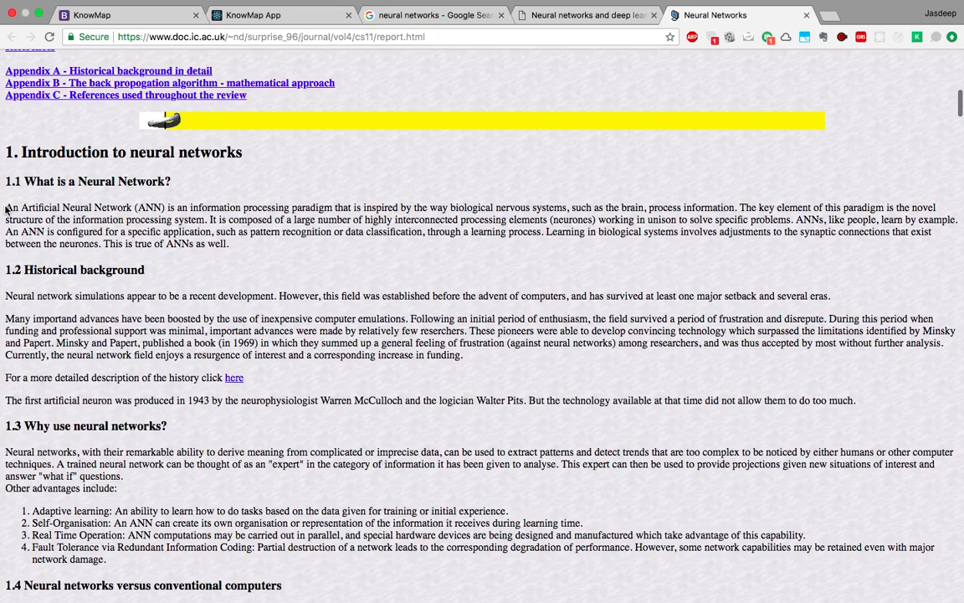
# Clip the 'What is a Neural Network?' paragraph to KnowMap with a pasted summary note.
pyautogui.moveTo(7, 210); pyautogui.dragTo(235, 251)
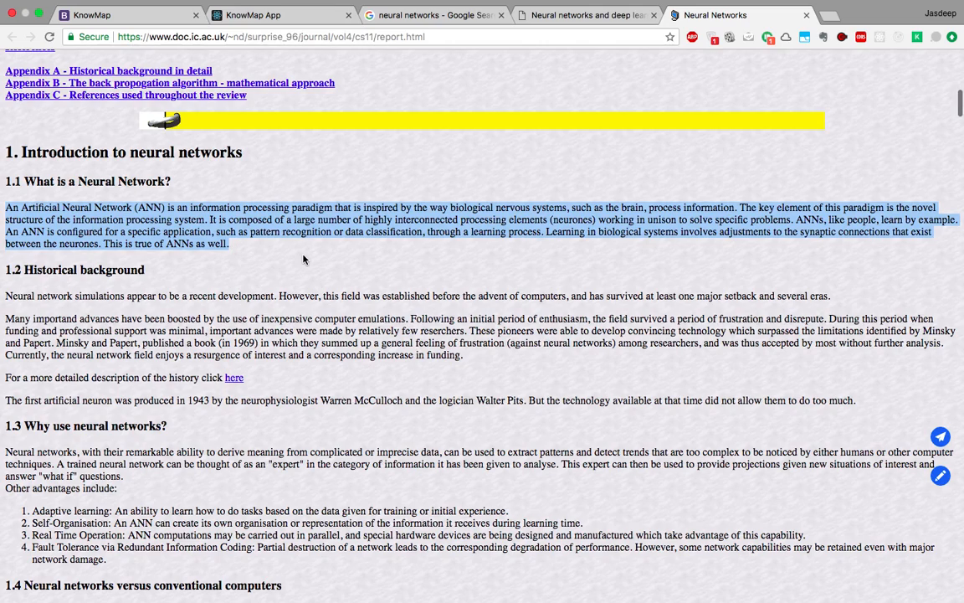
pyautogui.click(276, 234)
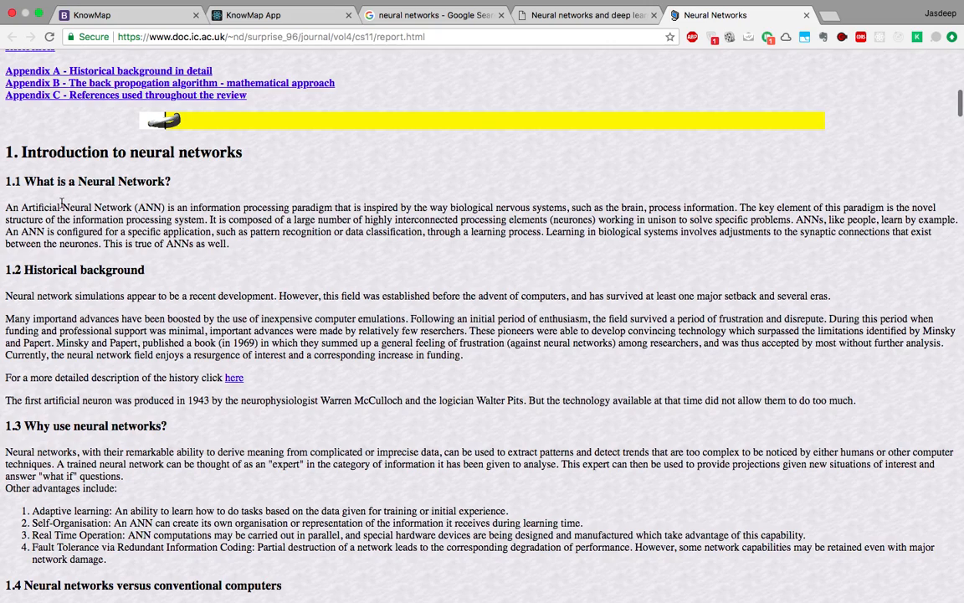
pyautogui.moveTo(7, 213); pyautogui.dragTo(230, 244)
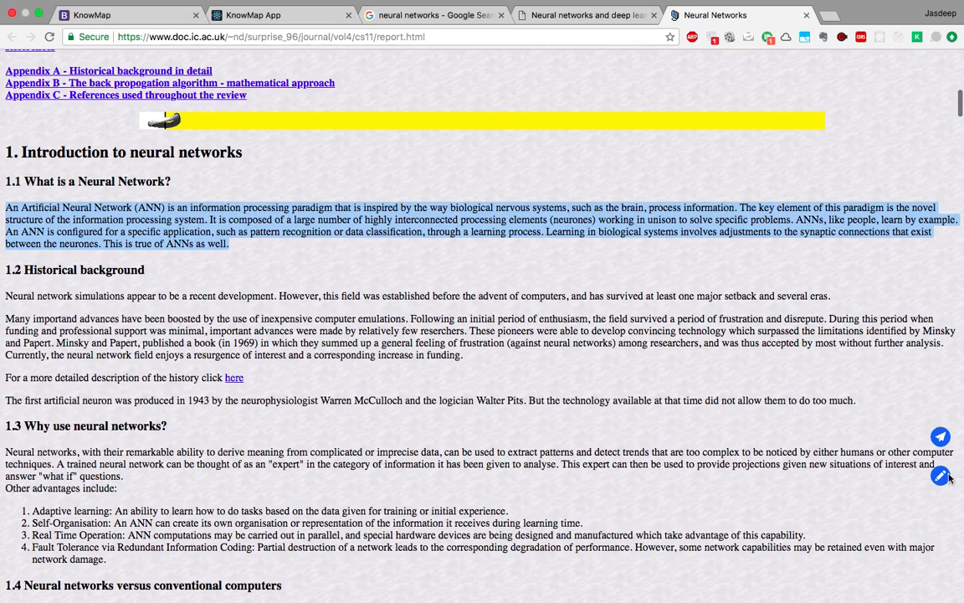
pyautogui.click(941, 436)
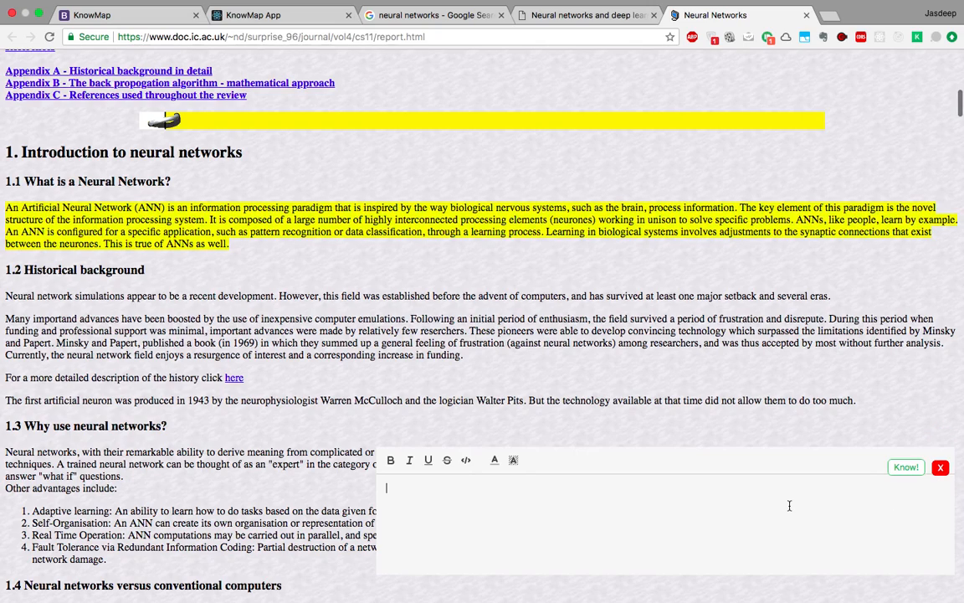
pyautogui.write('interconnected neurons trained through a learning process to do a specific task.')
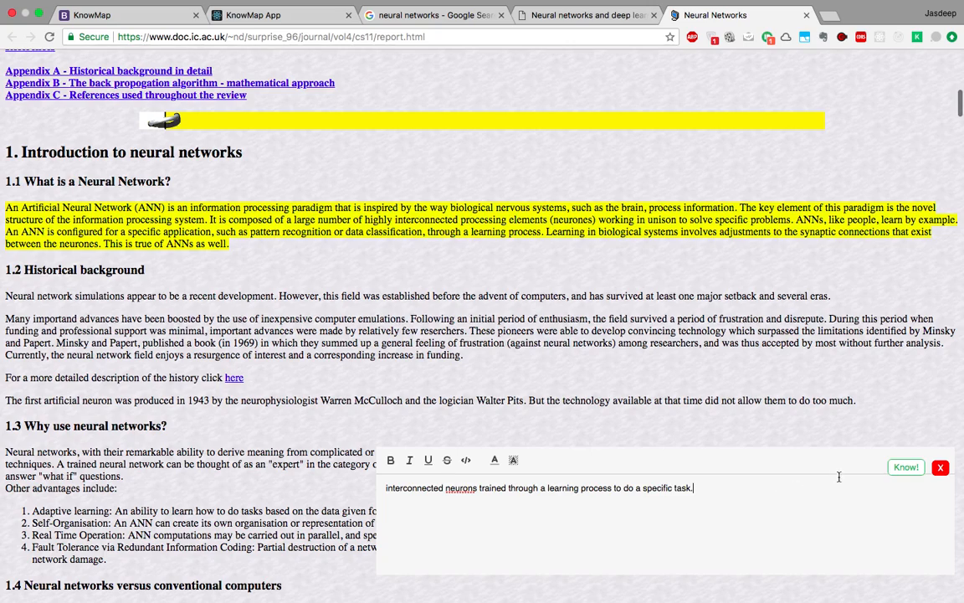
pyautogui.click(913, 467)
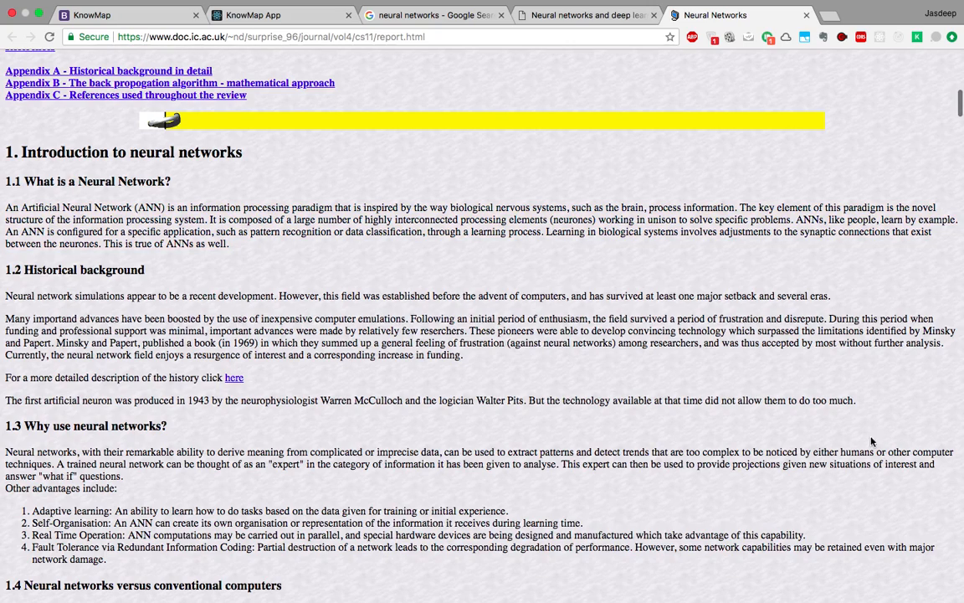
# Check the saved clip in the KnowMap note, then return to the report page.
pyautogui.click(914, 39)
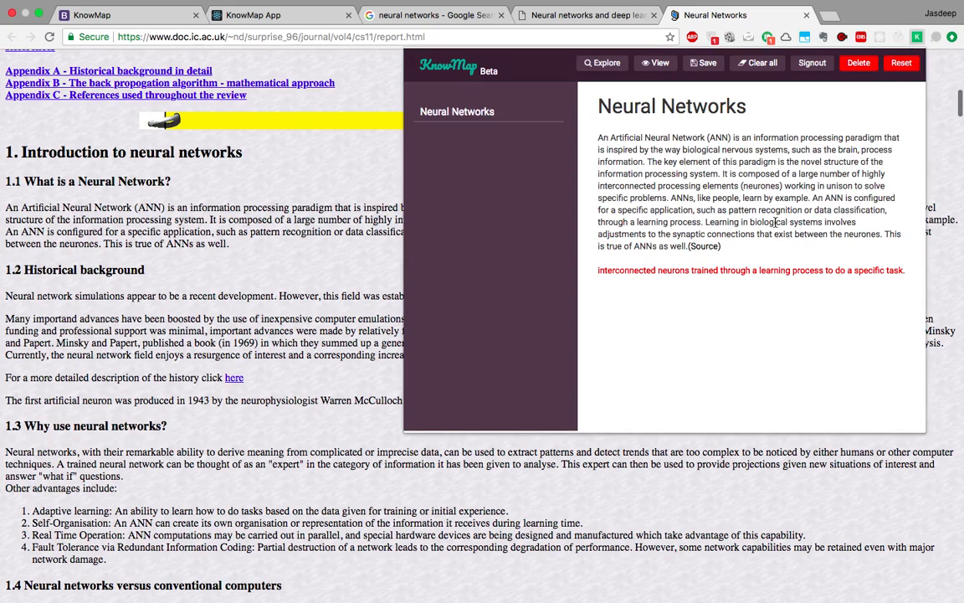
pyautogui.click(304, 159)
pyautogui.scroll(-2, 364, 274)
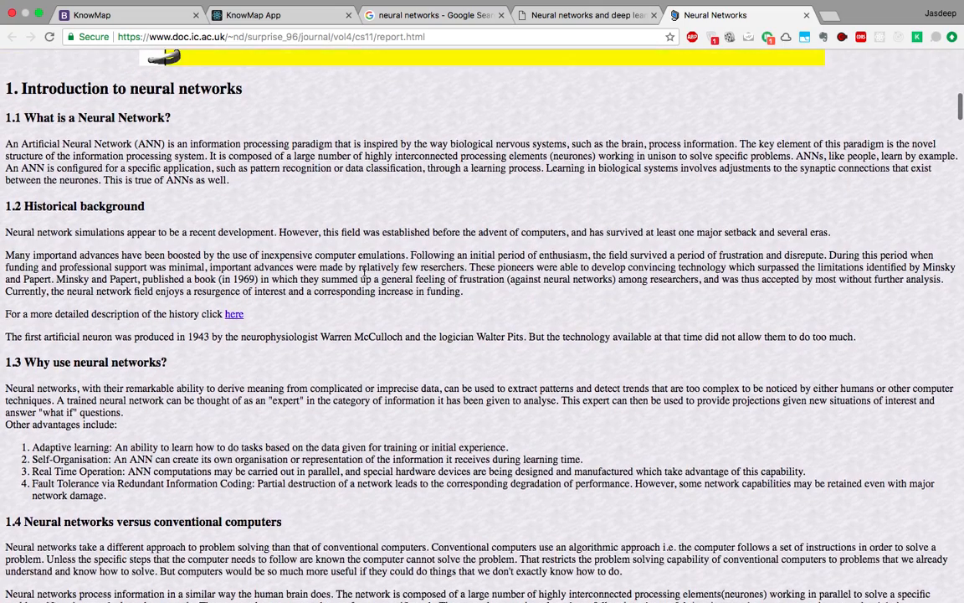
pyautogui.scroll(1, 364, 274)
pyautogui.scroll(1, 379, 274)
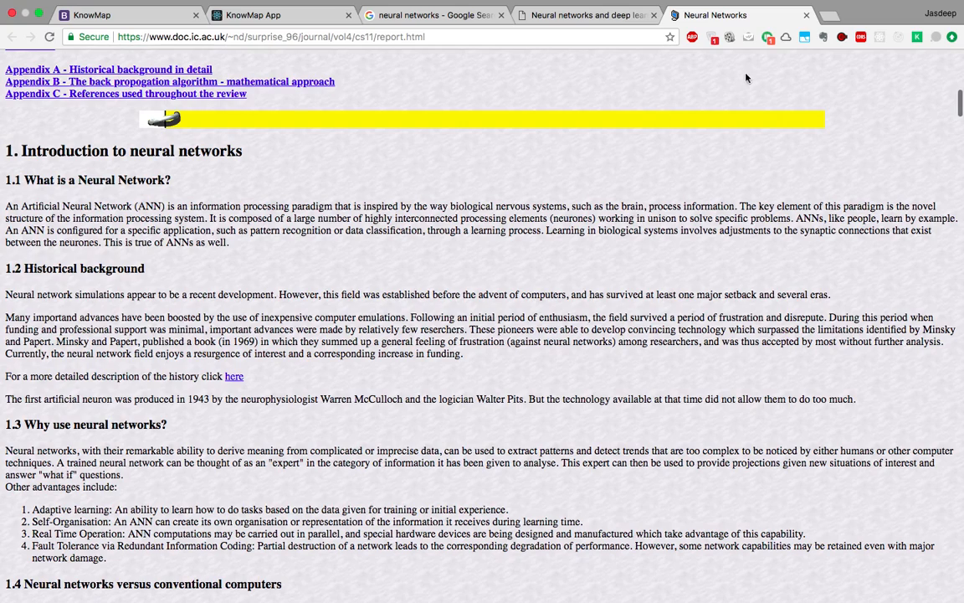
# Search Google Images for neural networks and preview the input–hidden–output layer diagram.
pyautogui.click(827, 17)
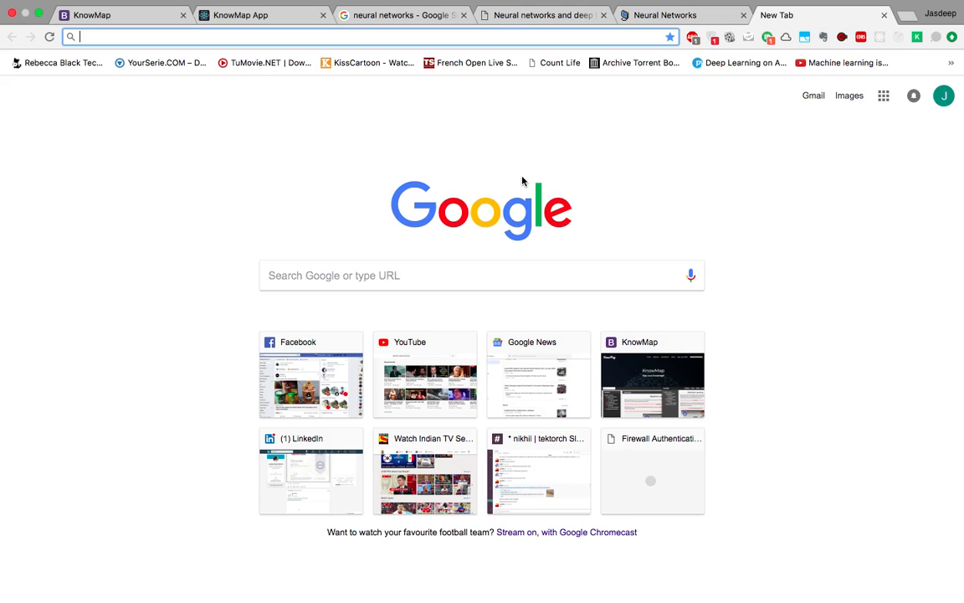
pyautogui.write('neu')
pyautogui.press('Return')
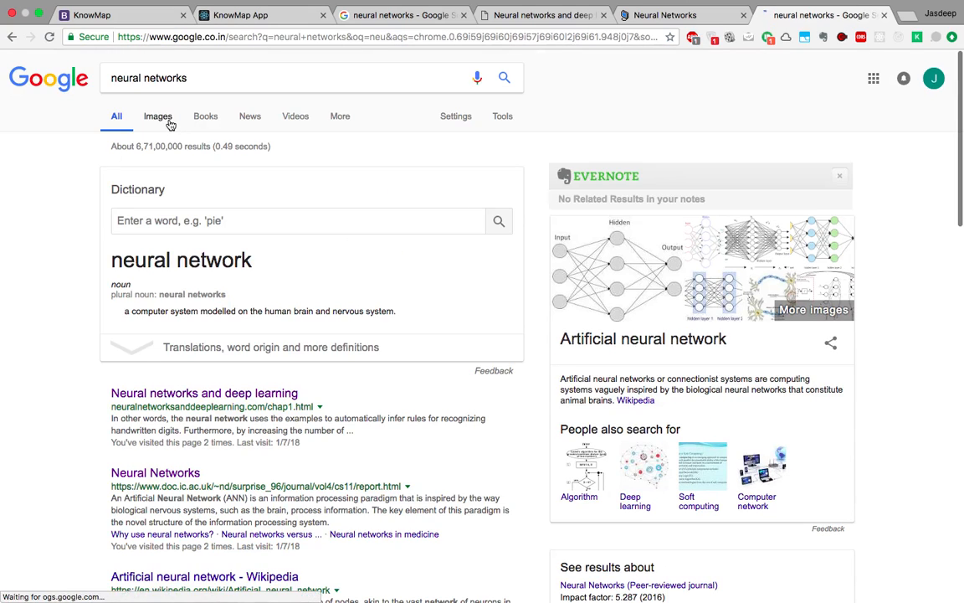
pyautogui.click(159, 116)
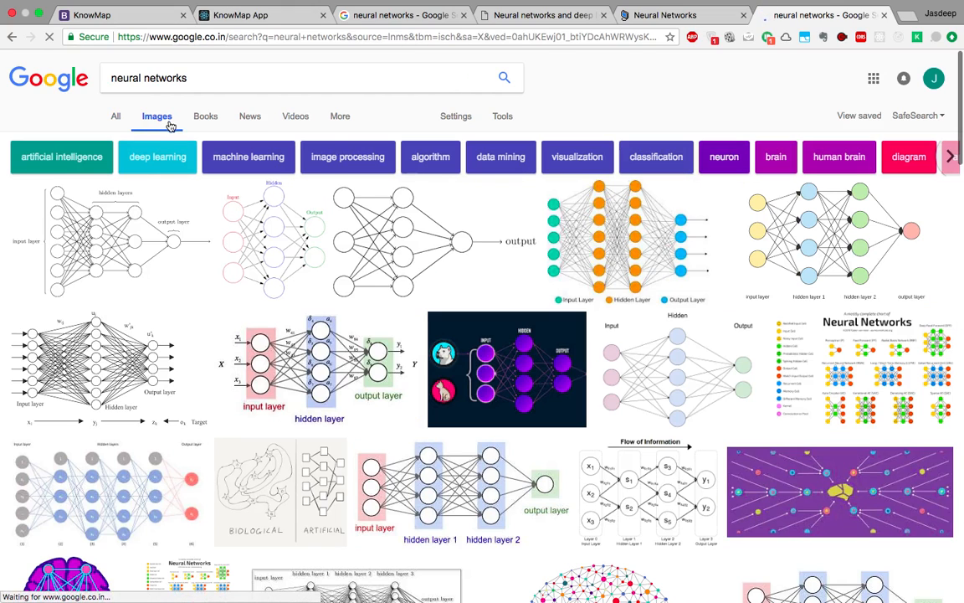
pyautogui.click(612, 257)
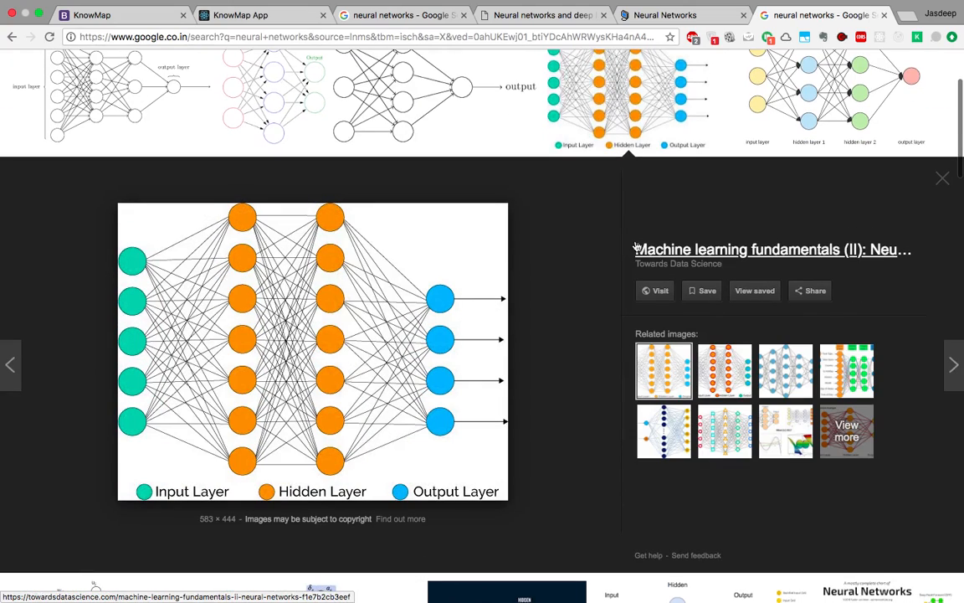
pyautogui.moveTo(403, 306)
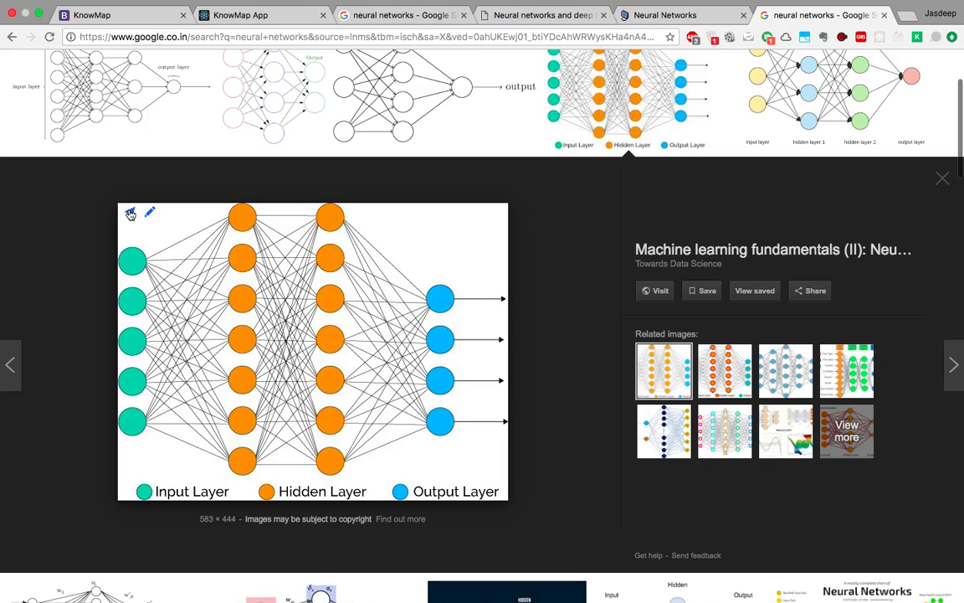
# Scroll through the Neural Networks note to confirm the layered diagram sits below the annotation.
pyautogui.click(916, 39)
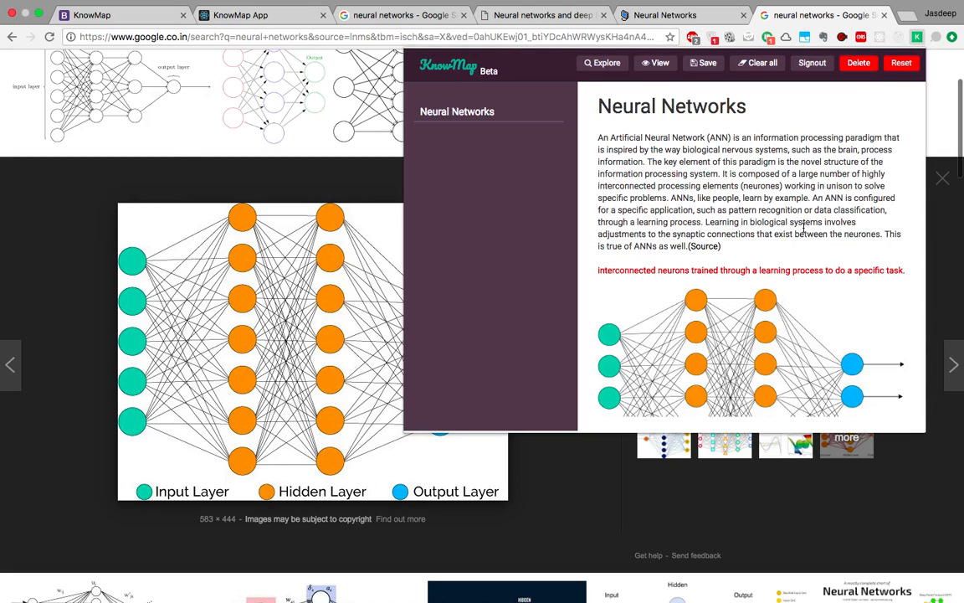
pyautogui.scroll(-3, 804, 228)
pyautogui.scroll(3, 804, 228)
pyautogui.scroll(-3, 803, 227)
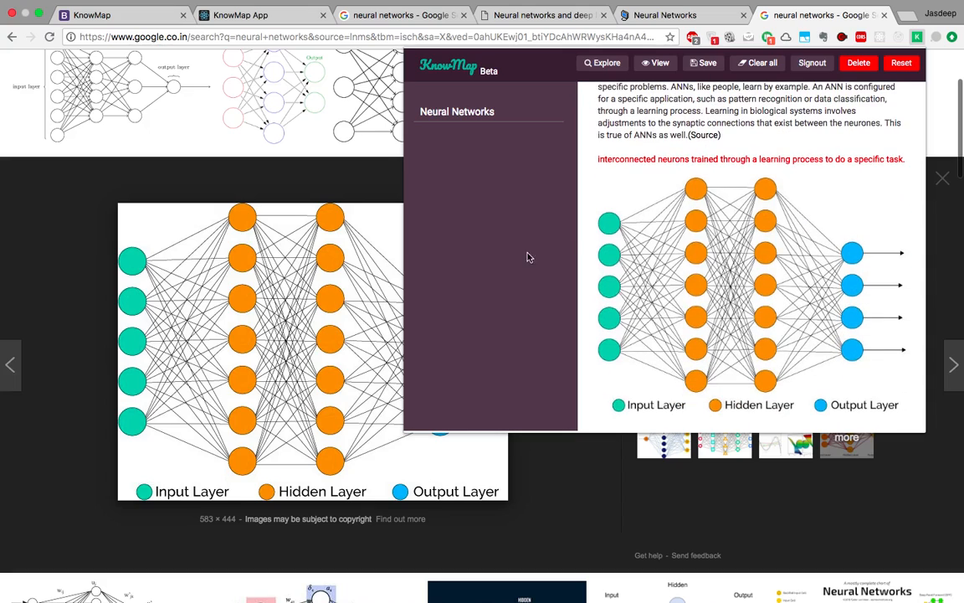
pyautogui.click(373, 174)
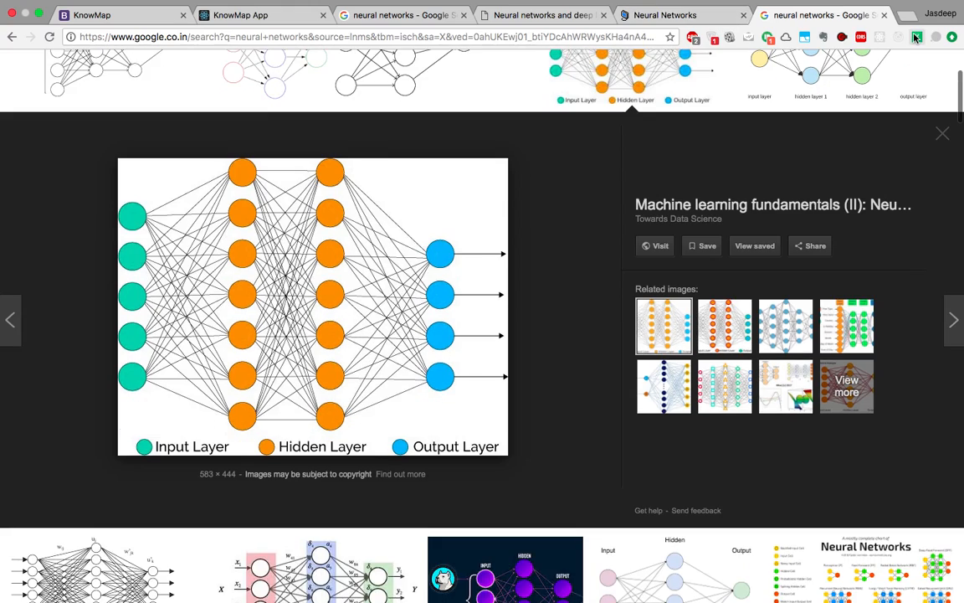
pyautogui.click(917, 37)
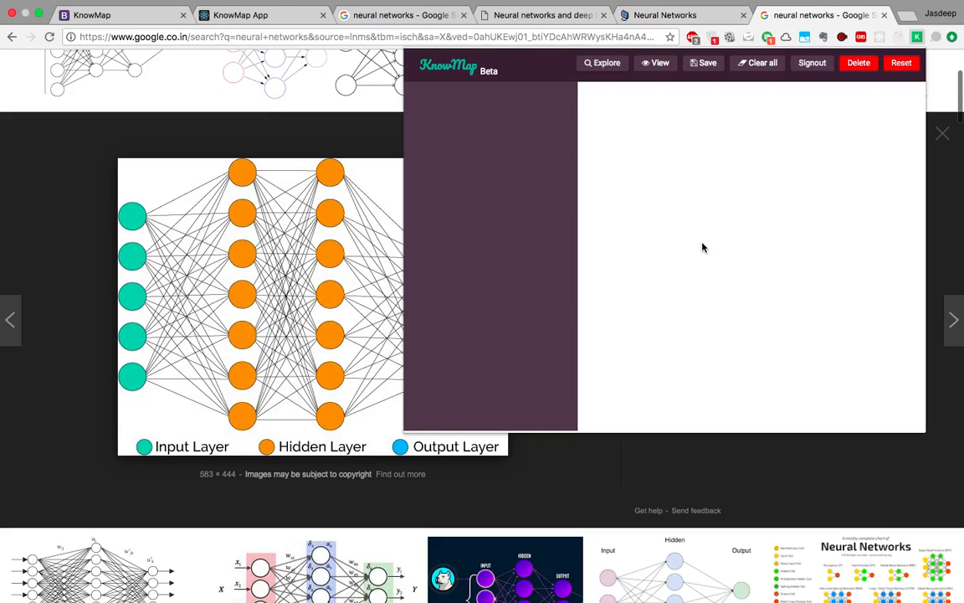
pyautogui.scroll(-3, 703, 244)
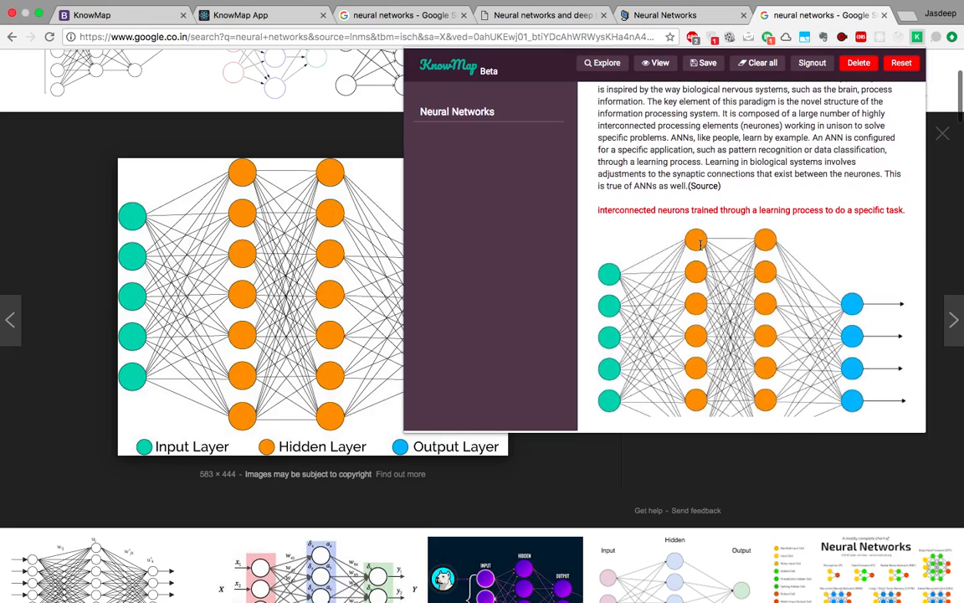
pyautogui.scroll(-3, 701, 244)
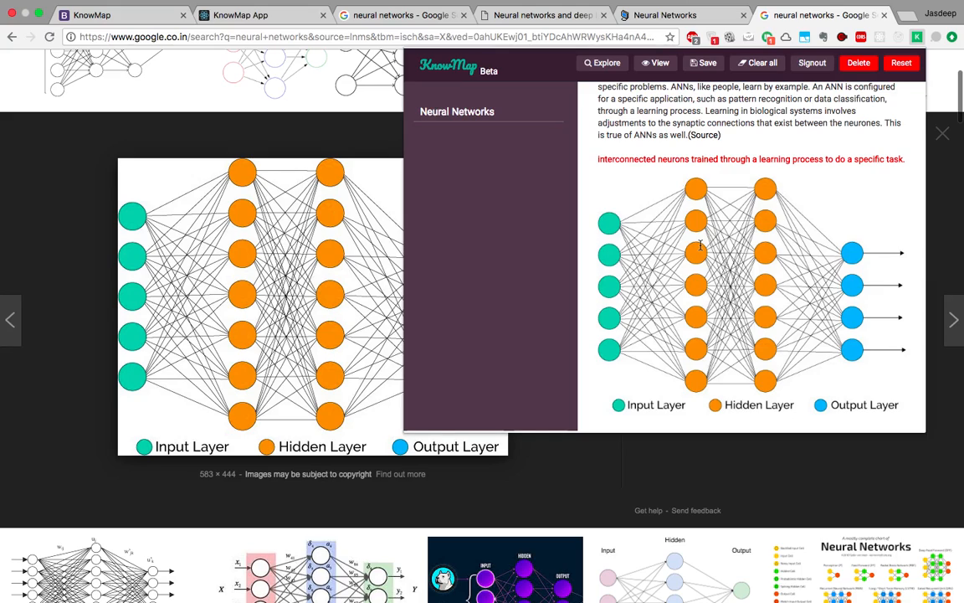
pyautogui.scroll(6, 701, 245)
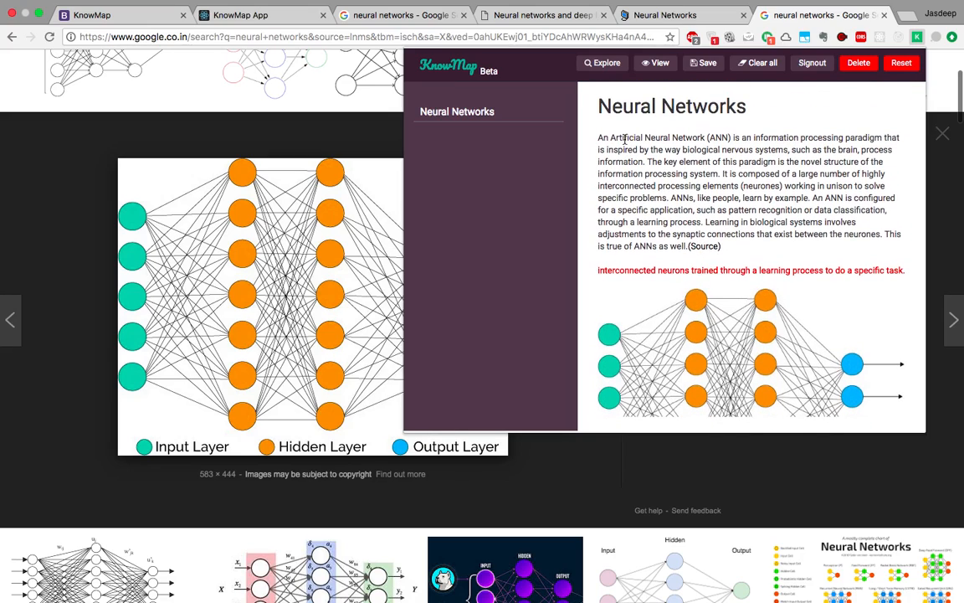
# Delete the final sentence of the note's paragraph, leaving the (Source) link.
pyautogui.moveTo(624, 140); pyautogui.dragTo(639, 150)
pyautogui.click(633, 210)
pyautogui.moveTo(688, 247); pyautogui.dragTo(896, 235)
pyautogui.press('BackSpace')
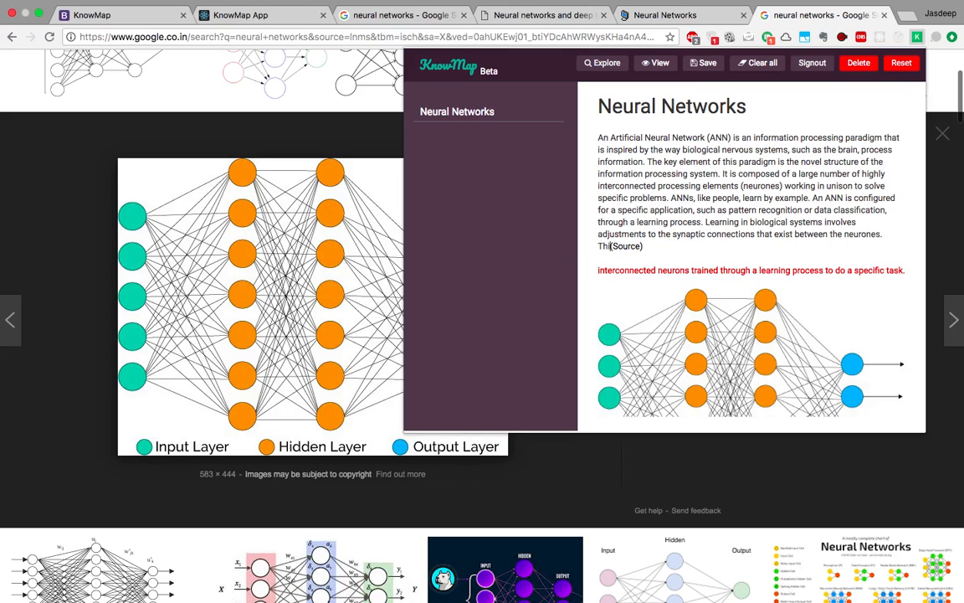
pyautogui.press('BackSpace')
pyautogui.press('BackSpace')
pyautogui.press('BackSpace')
pyautogui.press('BackSpace')
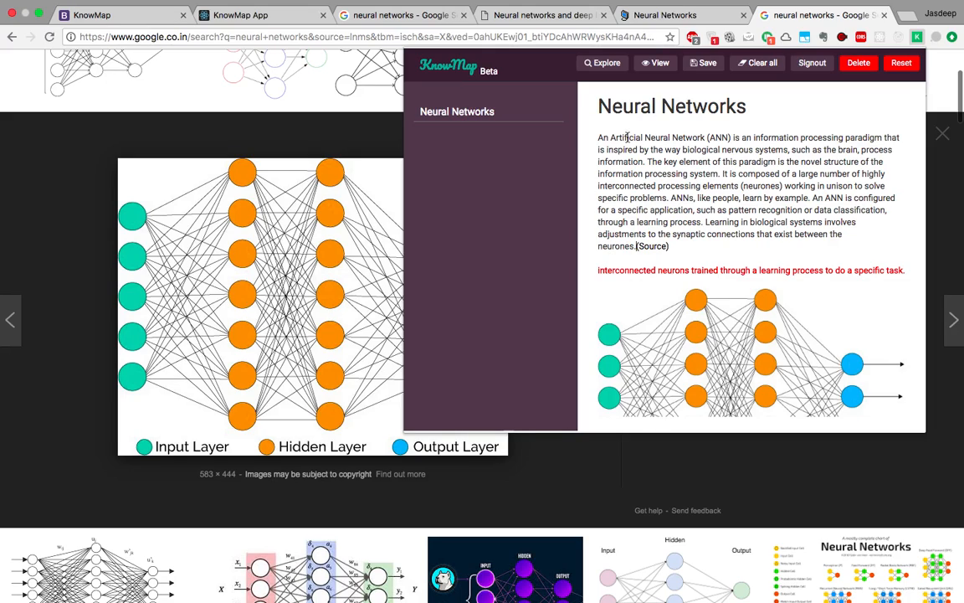
# Italicise 'An Artificial Neural Network (ANN)' in the note and reopen the note to view it.
pyautogui.moveTo(600, 136); pyautogui.dragTo(732, 136)
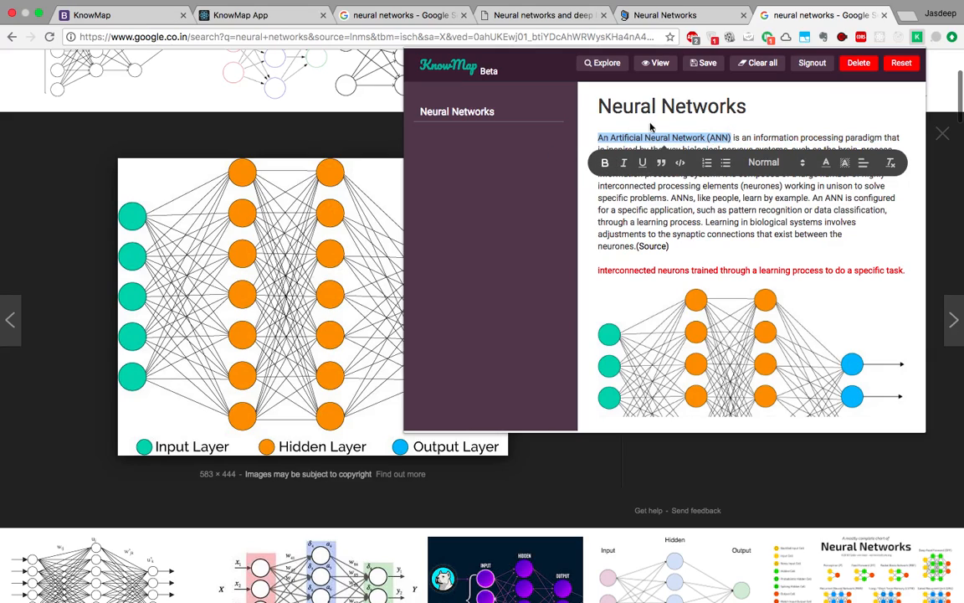
pyautogui.click(624, 162)
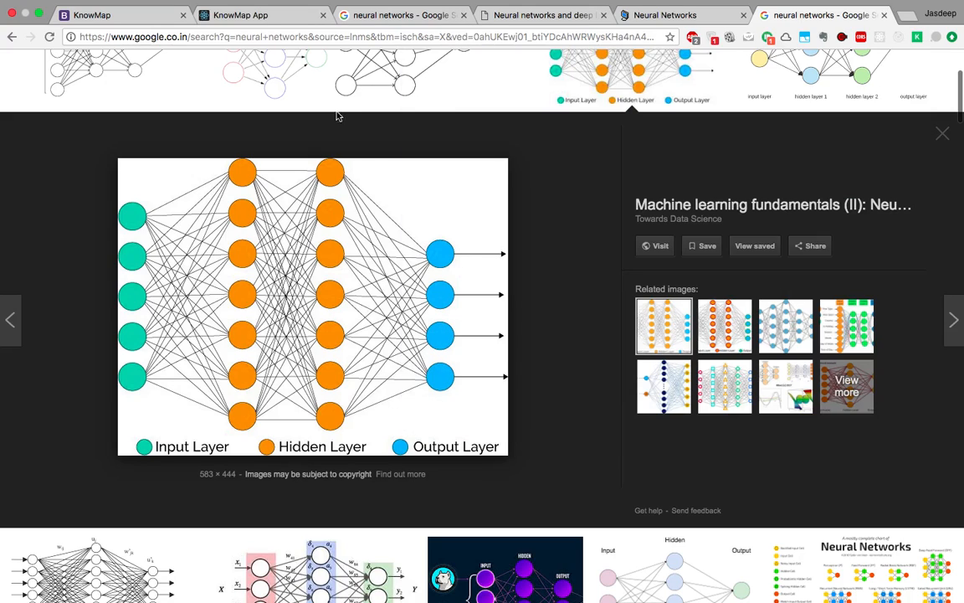
pyautogui.click(304, 104)
pyautogui.click(918, 37)
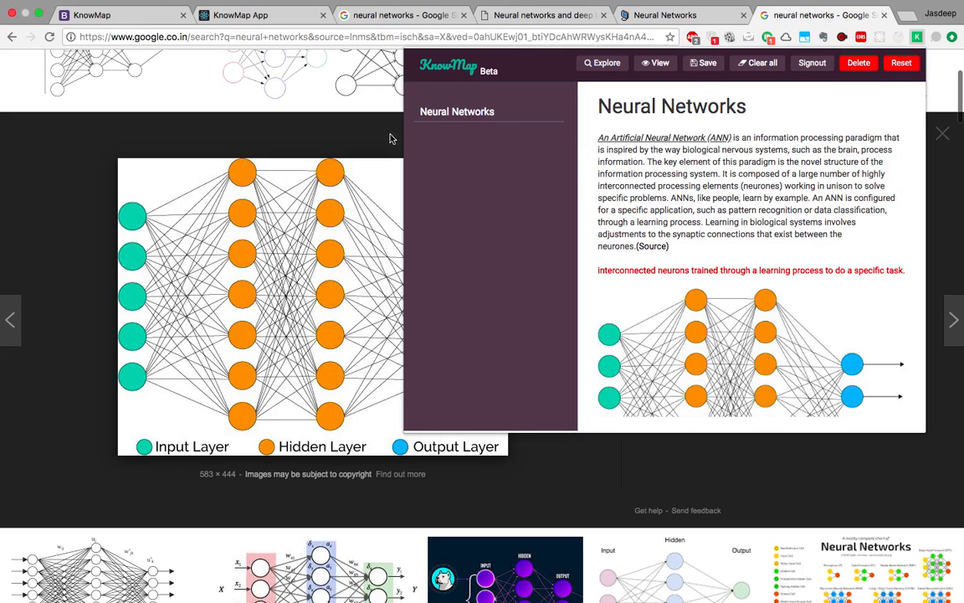
# Create a 'Perceprn' sub-topic under Neural Networks, view its section, and close the spare Google tab.
pyautogui.scroll(-1, 649, 179)
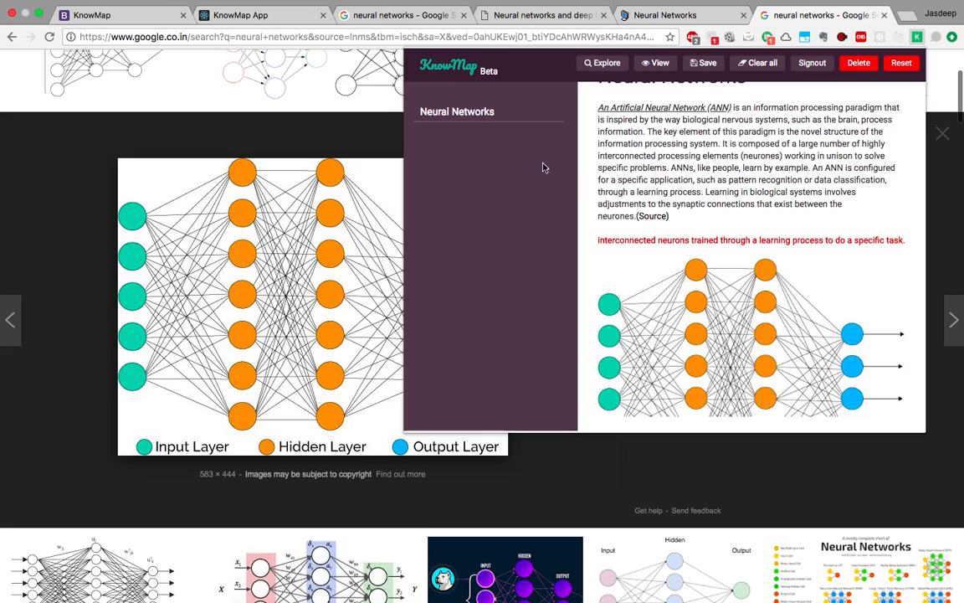
pyautogui.click(503, 113)
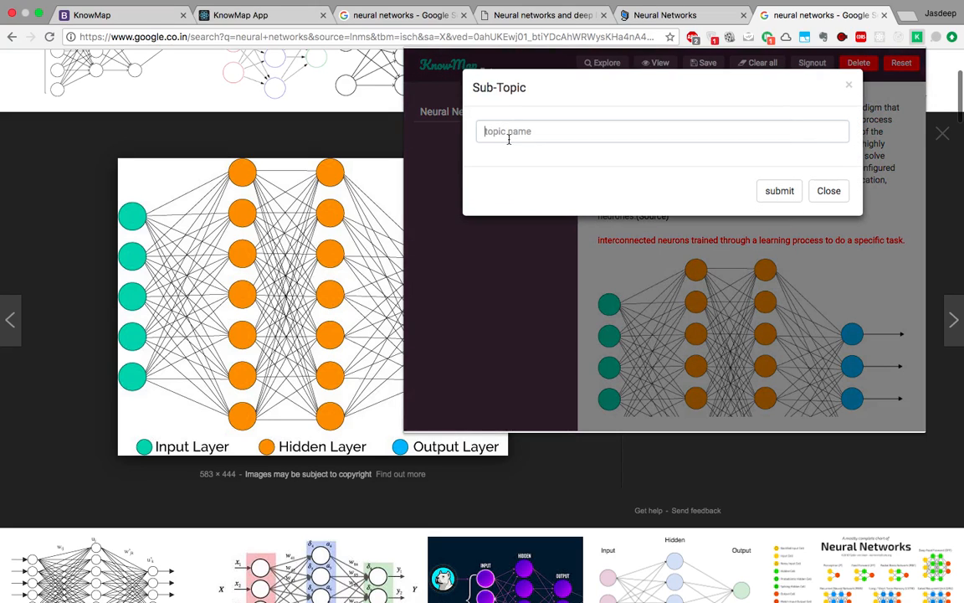
pyautogui.write('Perceprn')
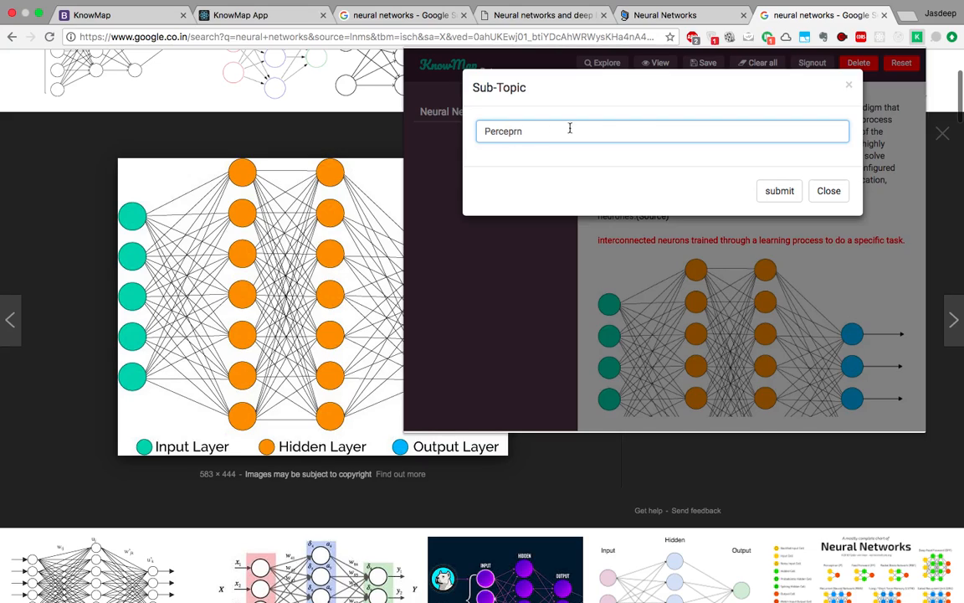
pyautogui.click(764, 191)
pyautogui.click(454, 138)
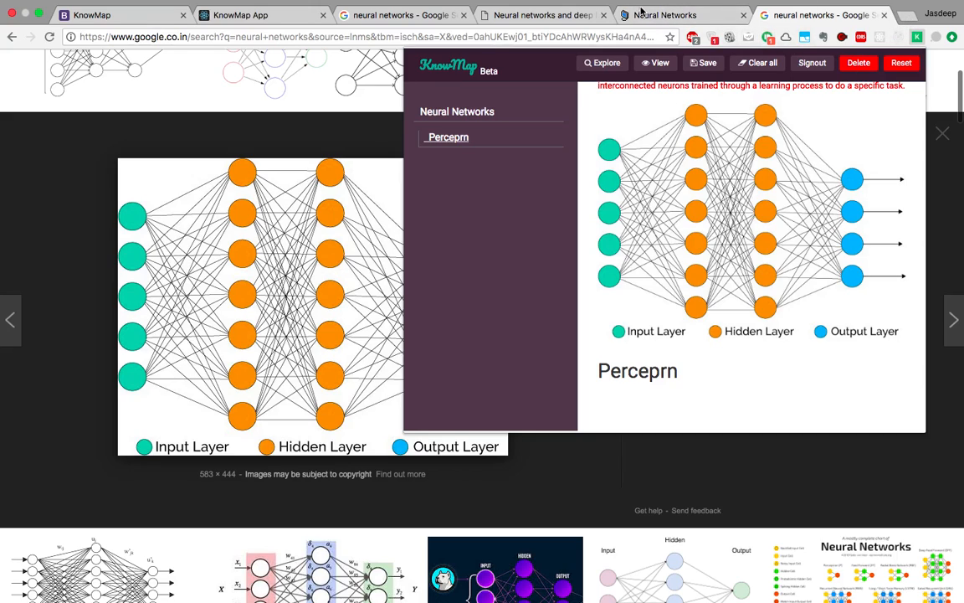
pyautogui.click(464, 15)
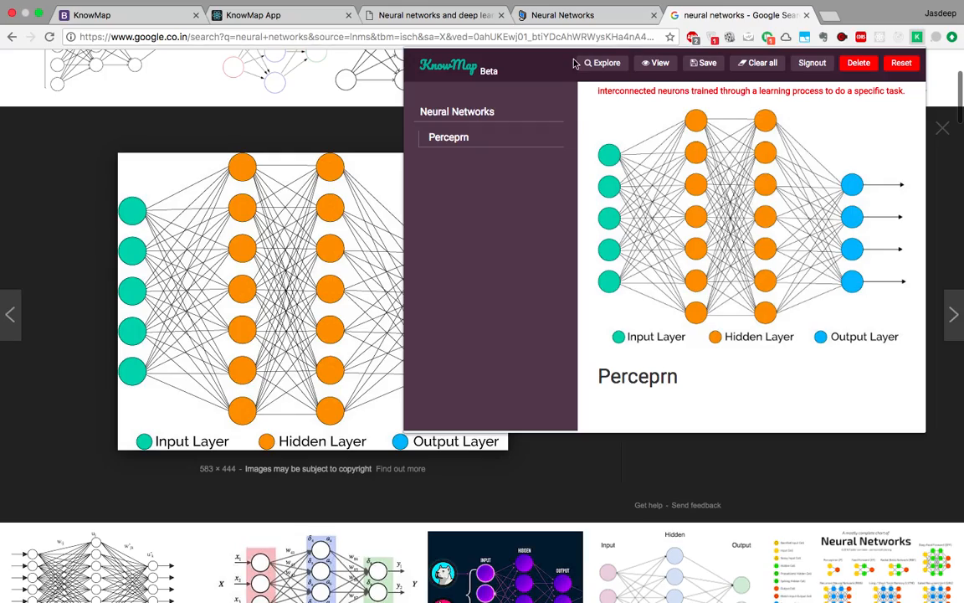
# In the chap1 chapter, clip the 'So how do perceptrons work?' passage to the KnowMap note.
pyautogui.click(419, 16)
pyautogui.scroll(15, 367, 243)
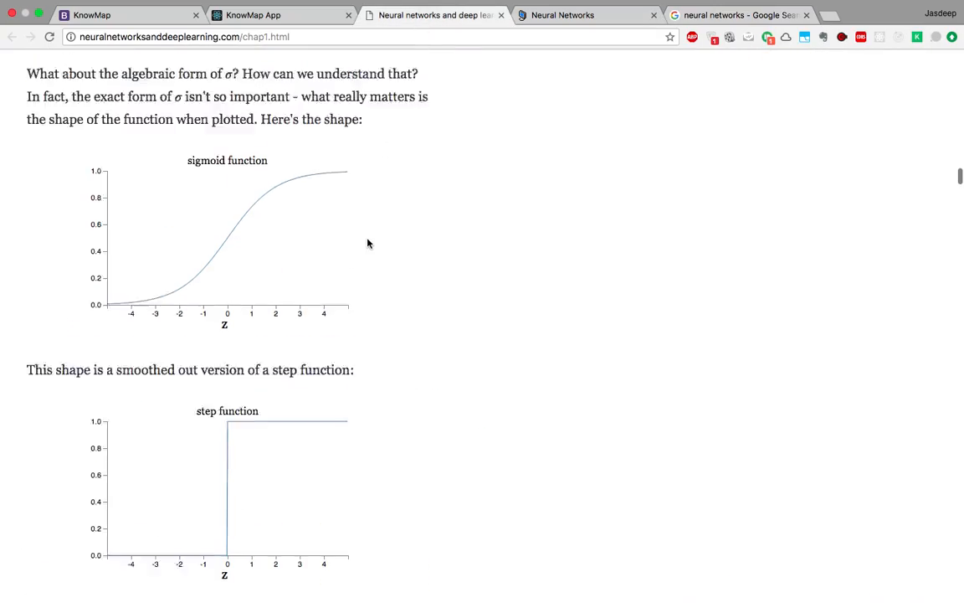
pyautogui.scroll(20, 367, 239)
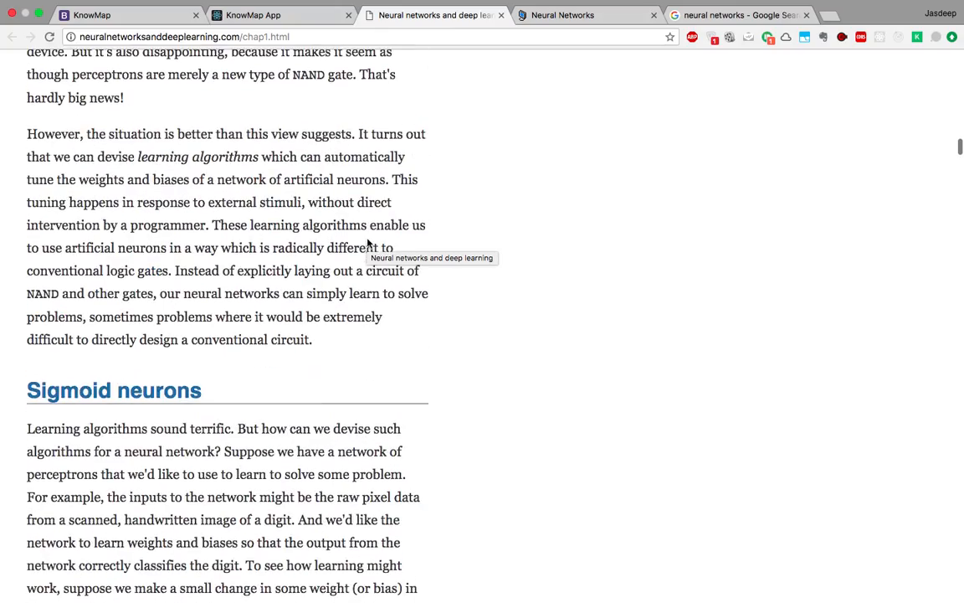
pyautogui.scroll(20, 367, 239)
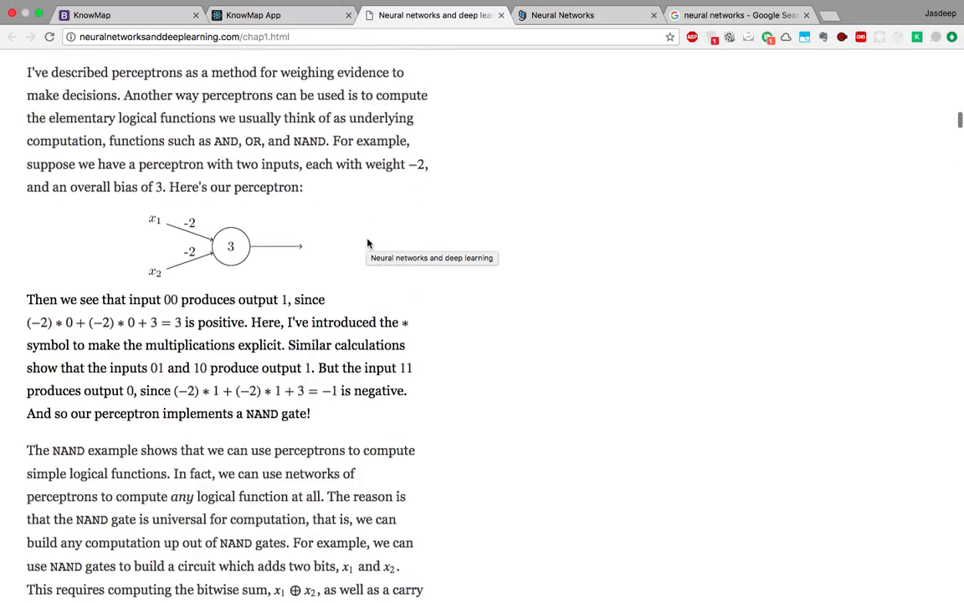
pyautogui.scroll(20, 368, 240)
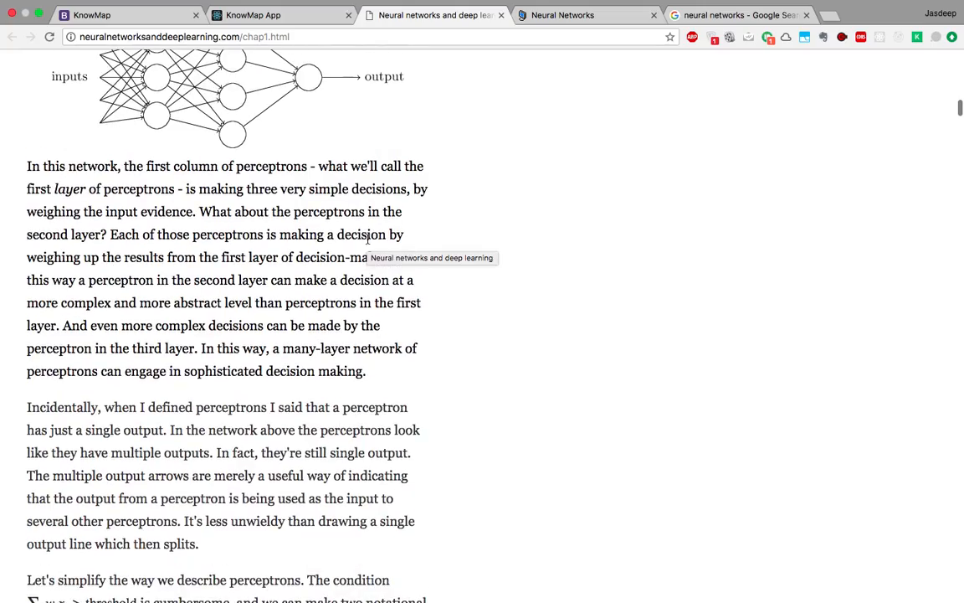
pyautogui.scroll(20, 368, 239)
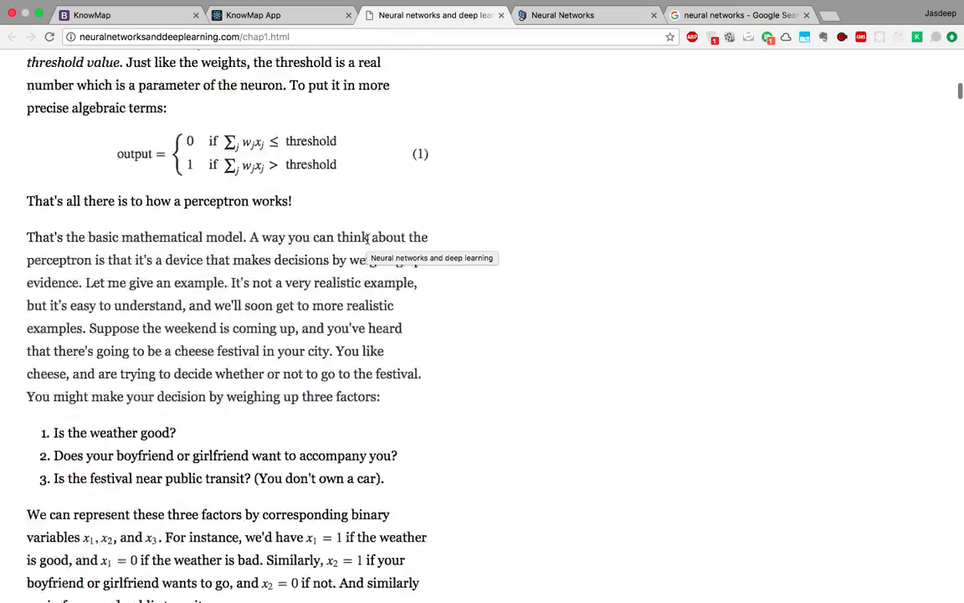
pyautogui.scroll(-5, 367, 242)
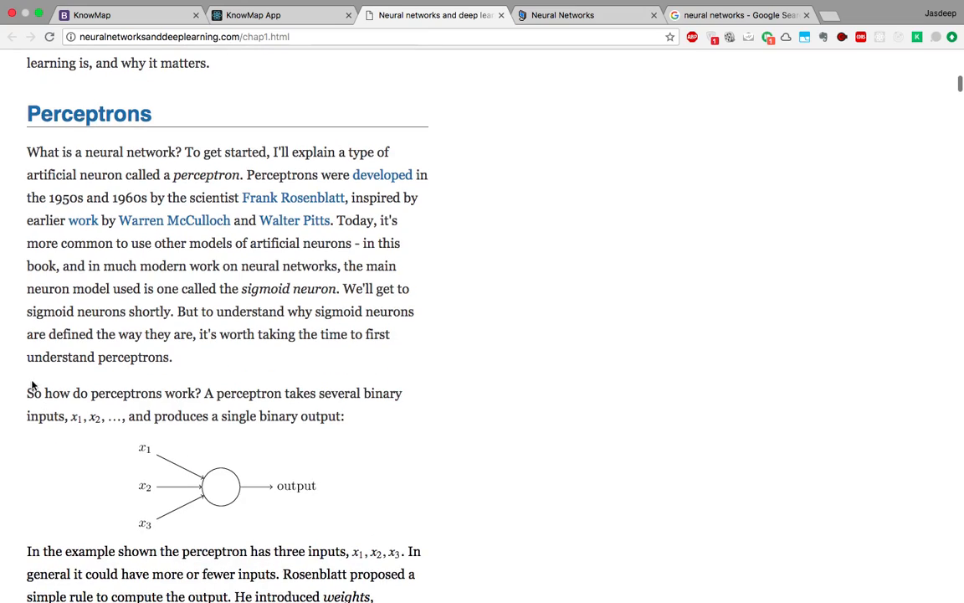
pyautogui.moveTo(27, 393); pyautogui.dragTo(362, 421)
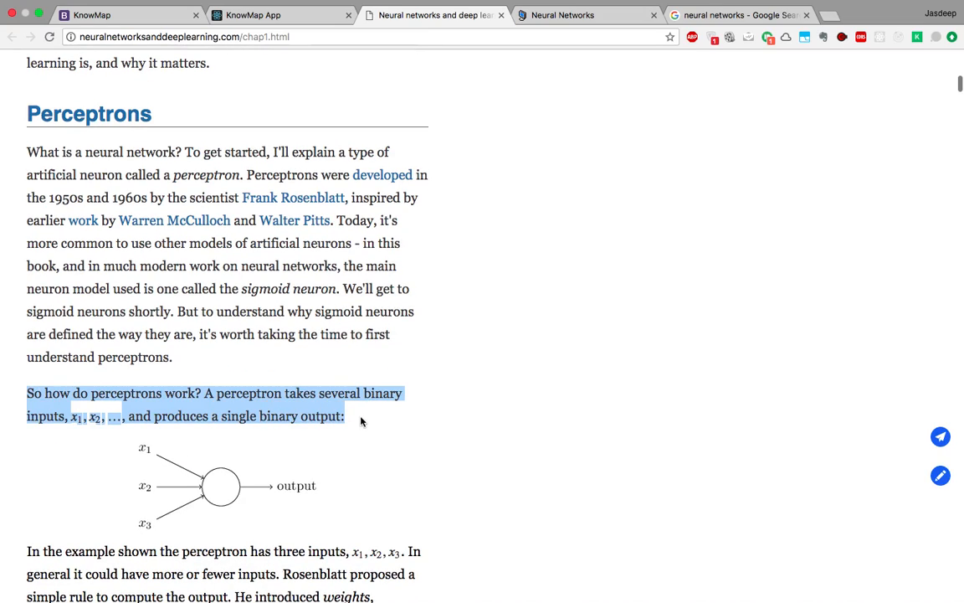
pyautogui.click(941, 436)
# Select the following paragraph about the three-input example.
pyautogui.scroll(-5, 652, 441)
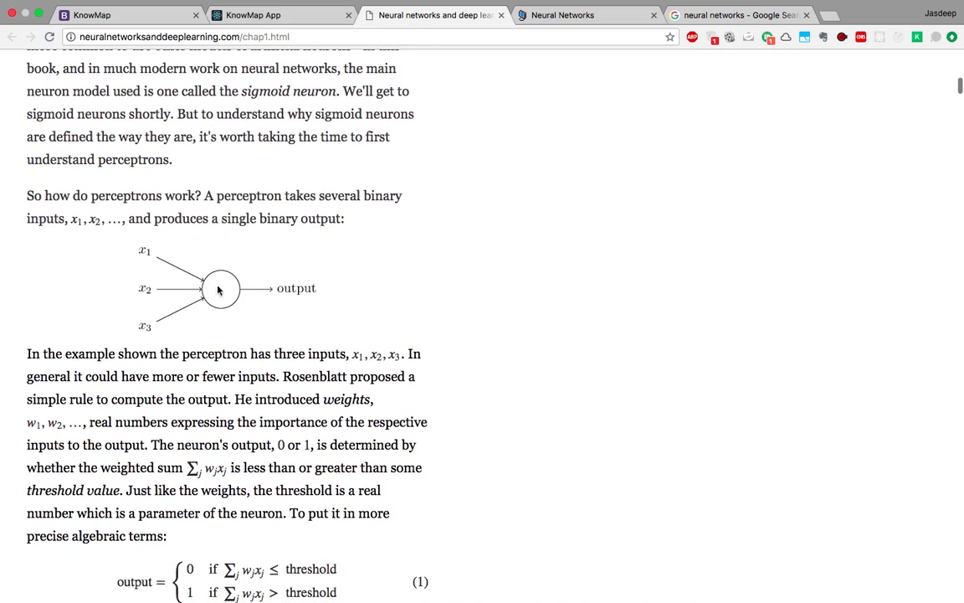
pyautogui.moveTo(141, 256)
pyautogui.moveTo(28, 353); pyautogui.dragTo(233, 399)
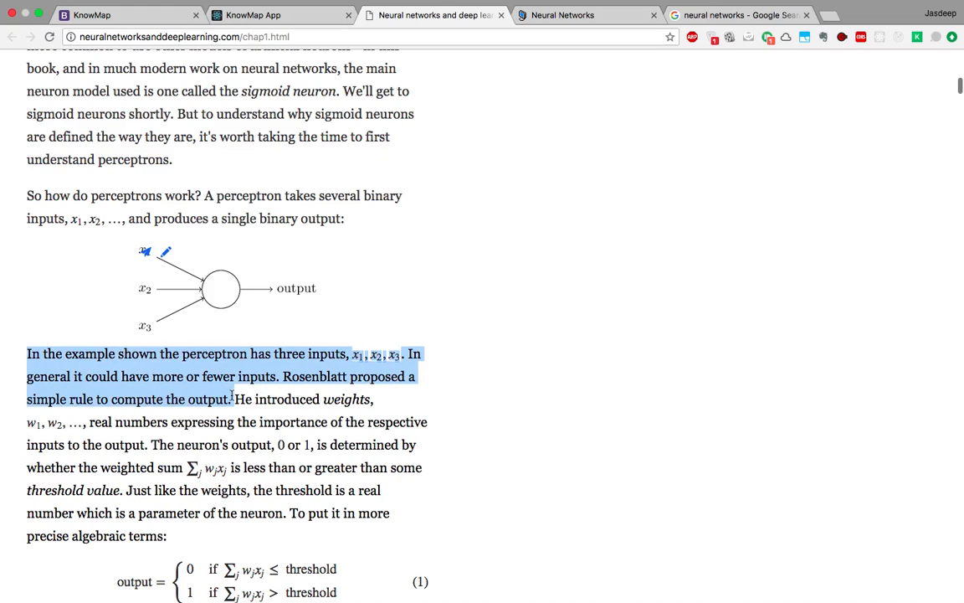
# Send the three-input paragraph to the note and view the Perceprn section.
pyautogui.click(847, 395)
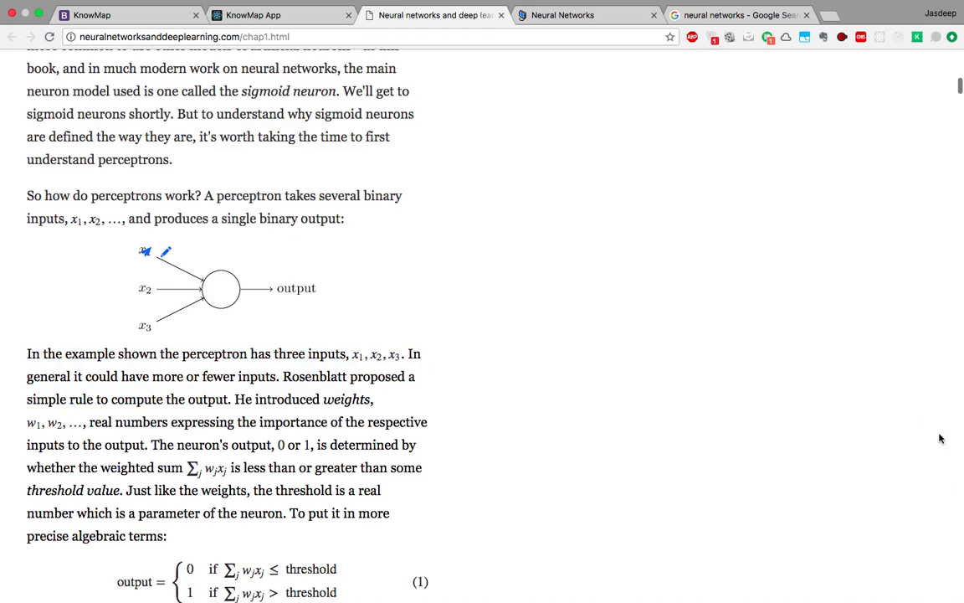
pyautogui.click(916, 38)
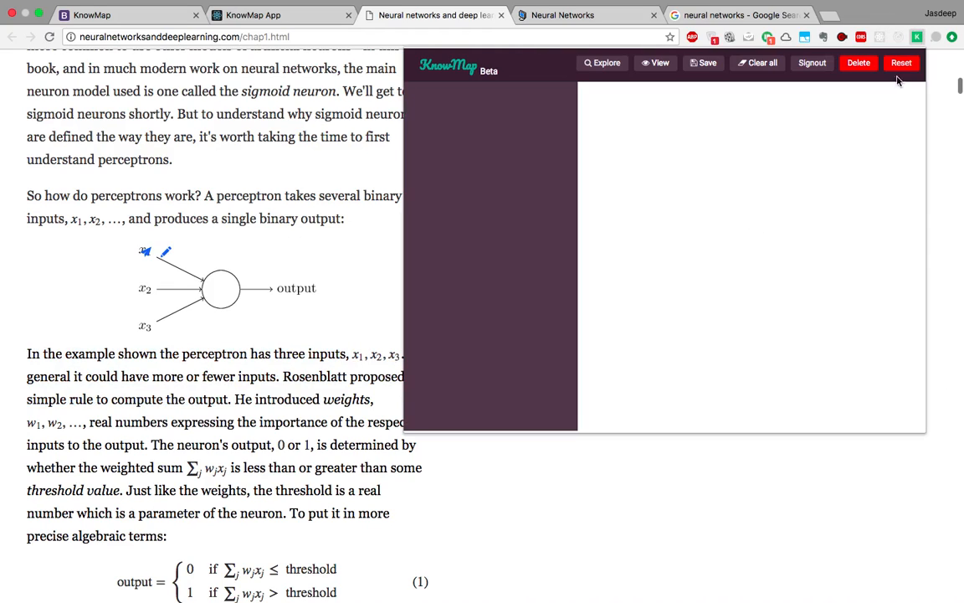
pyautogui.click(445, 137)
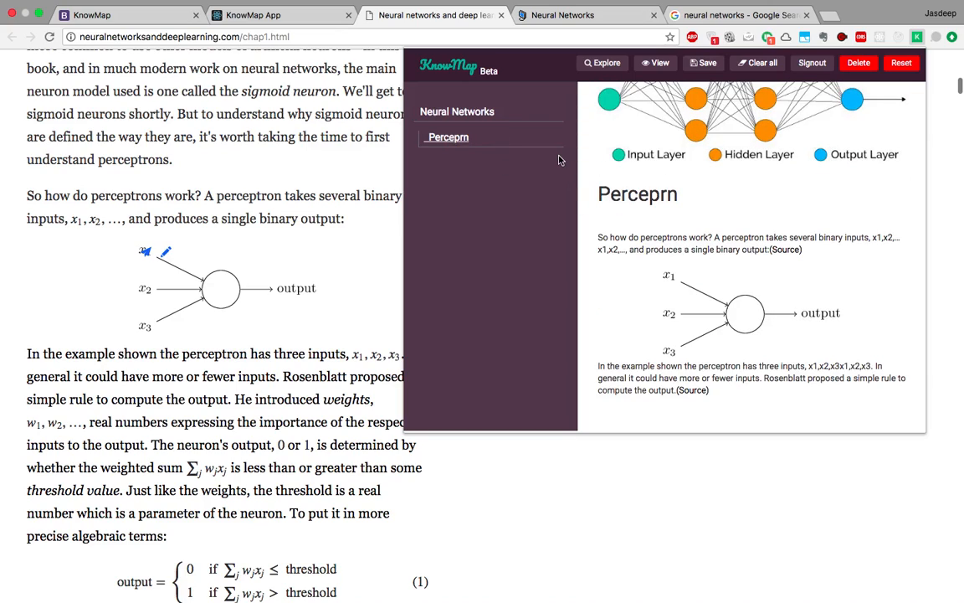
# Rename the 'Perceprn' sub-topic to 'Perceptrons'.
pyautogui.click(486, 137)
pyautogui.click(529, 133)
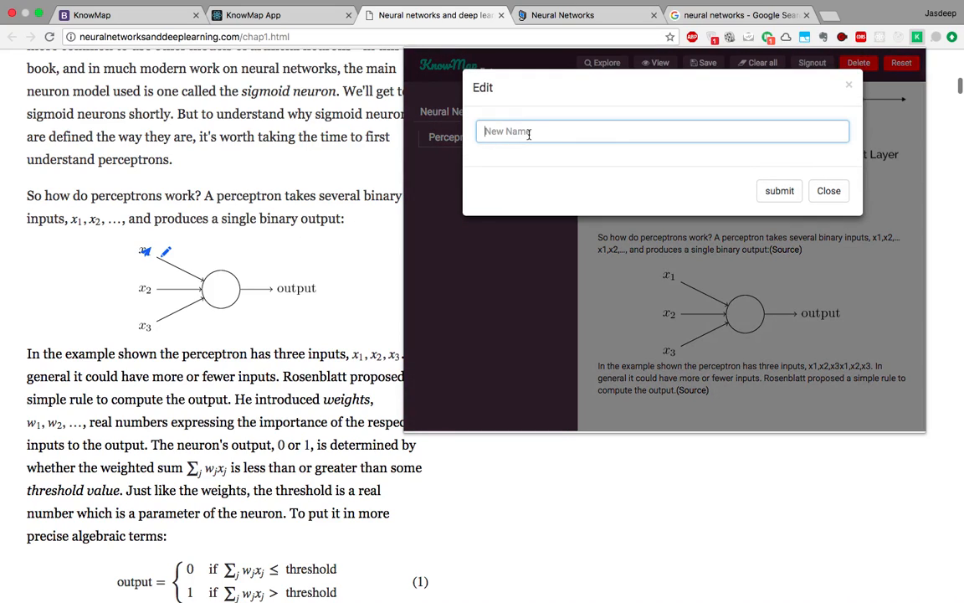
pyautogui.write('Perceptrons')
pyautogui.click(761, 193)
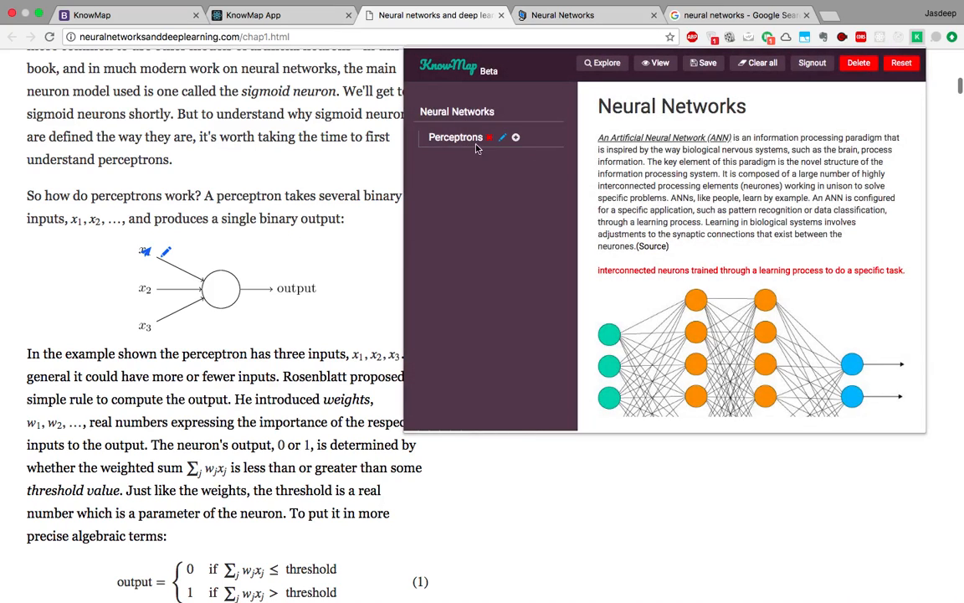
# Create an 'Activation Functions' sub-topic below Perceptrons and show its section.
pyautogui.click(444, 138)
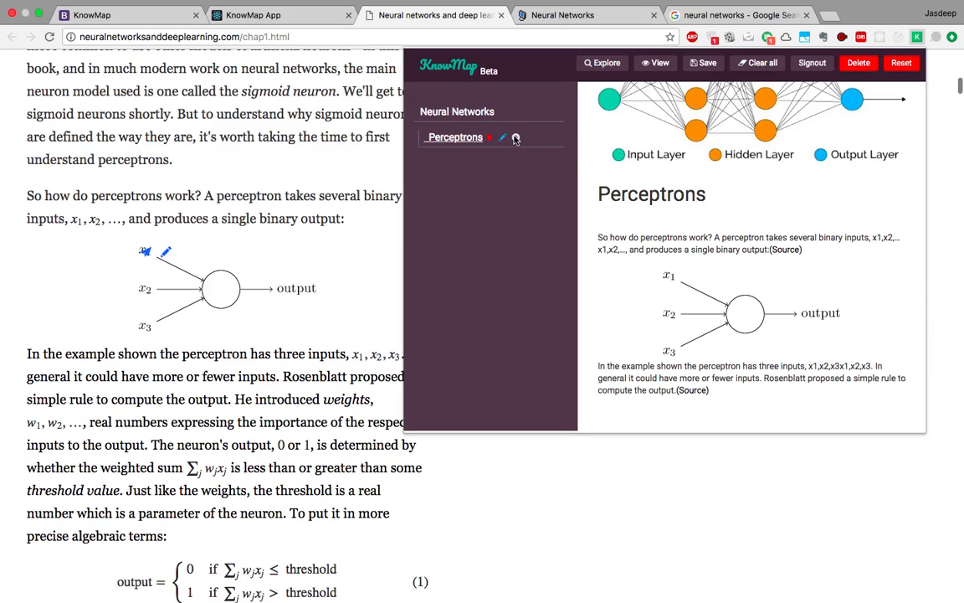
pyautogui.click(503, 111)
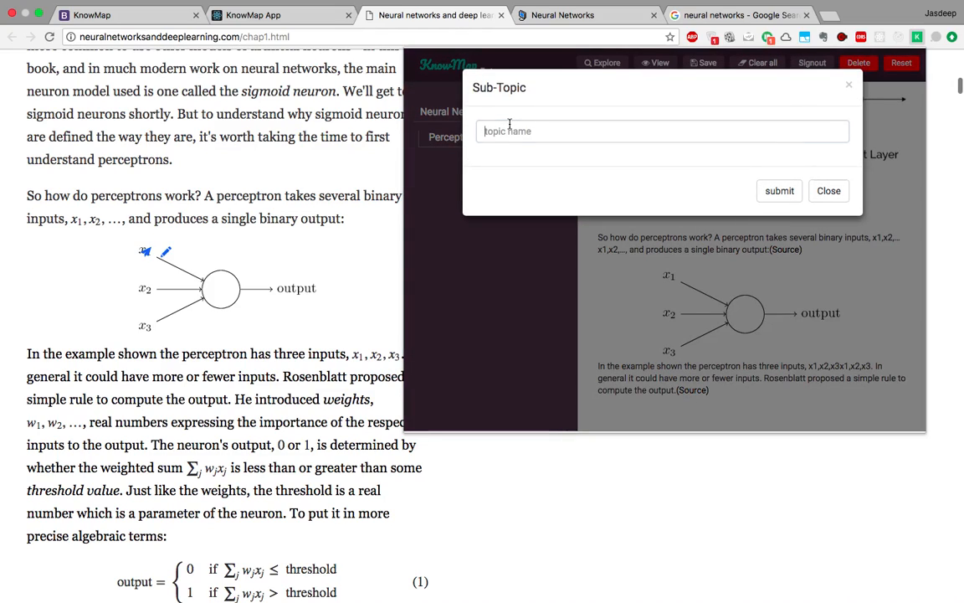
pyautogui.click(509, 126)
pyautogui.write('Activat')
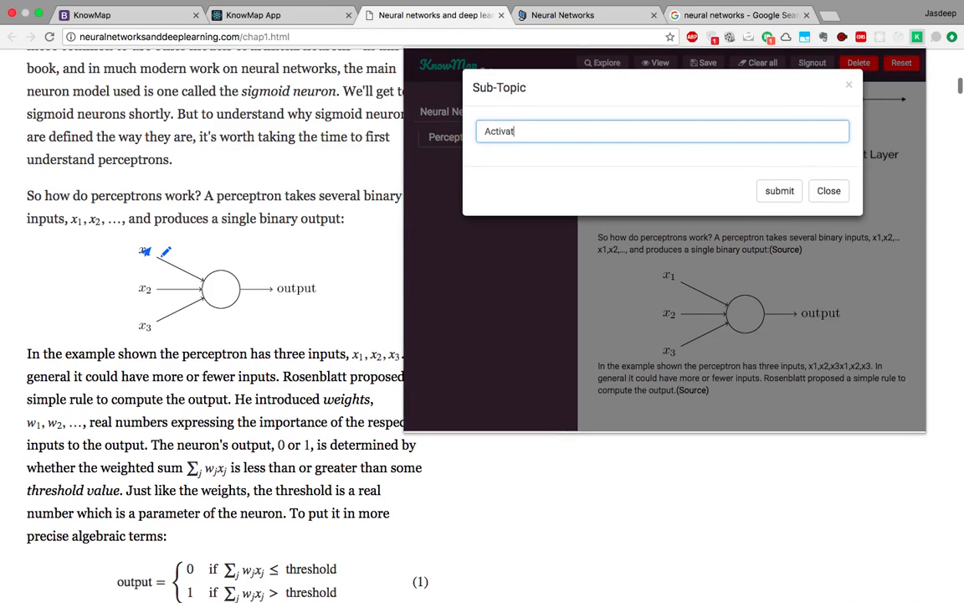
pyautogui.write('ion Functions')
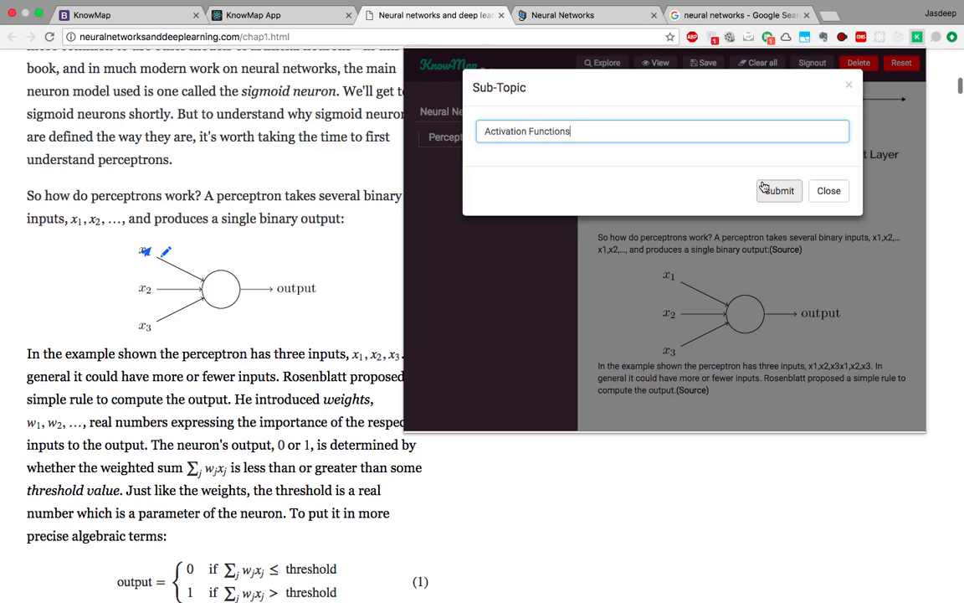
pyautogui.click(763, 189)
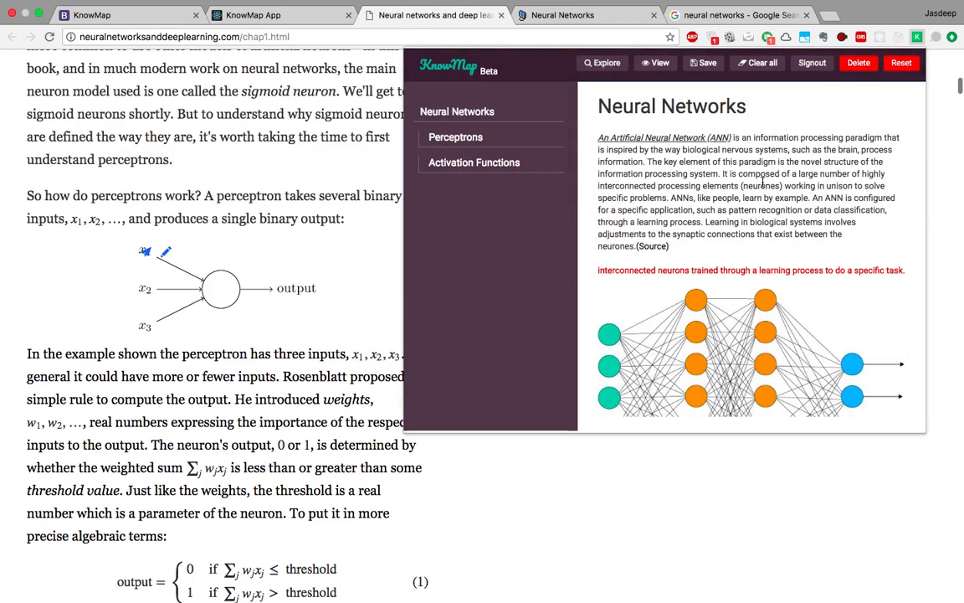
pyautogui.click(492, 169)
# Close the notes and scroll the chapter to the sigmoid function plot.
pyautogui.click(679, 478)
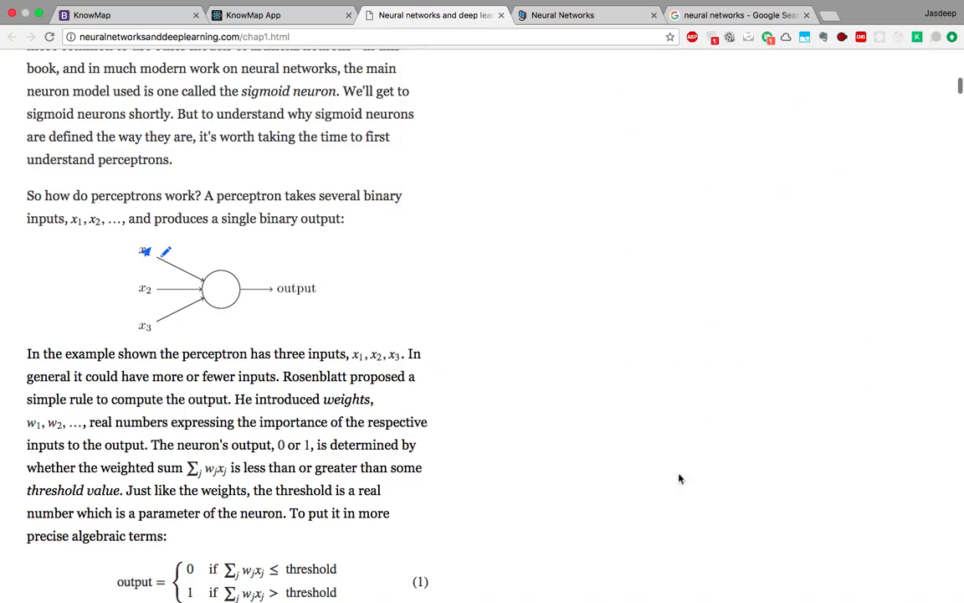
pyautogui.scroll(-1, 402, 335)
pyautogui.scroll(-15, 401, 335)
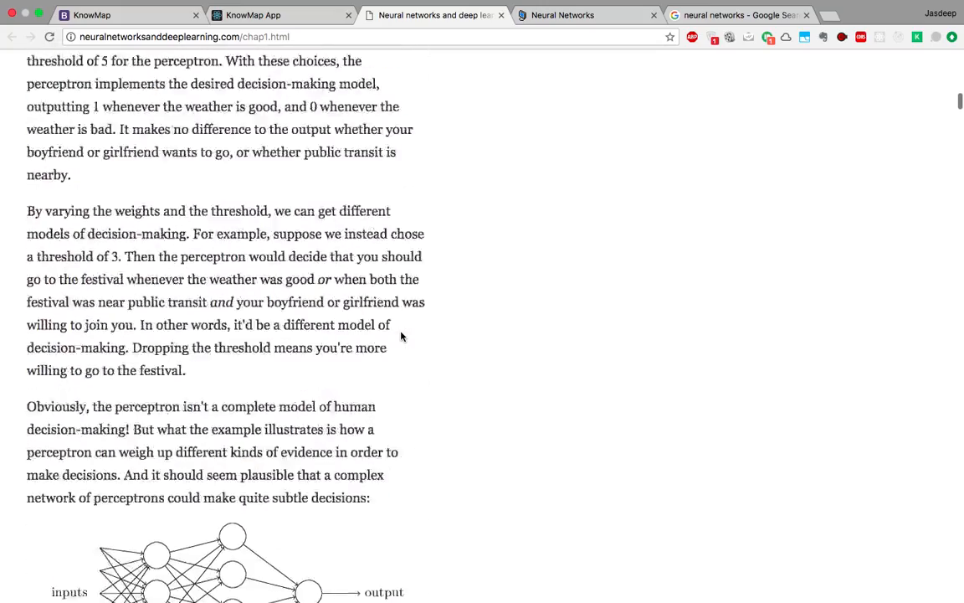
pyautogui.scroll(-15, 402, 335)
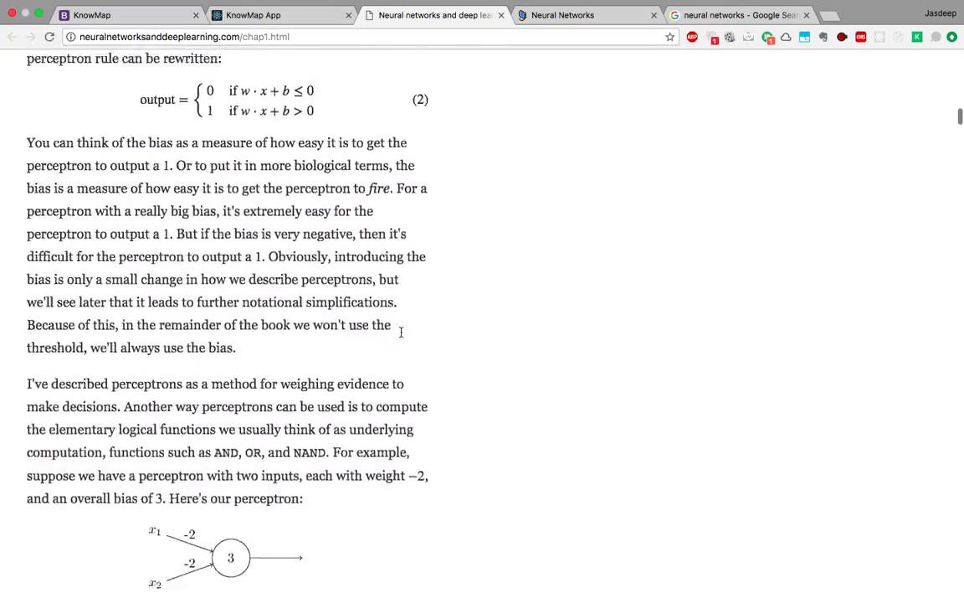
pyautogui.scroll(-15, 401, 332)
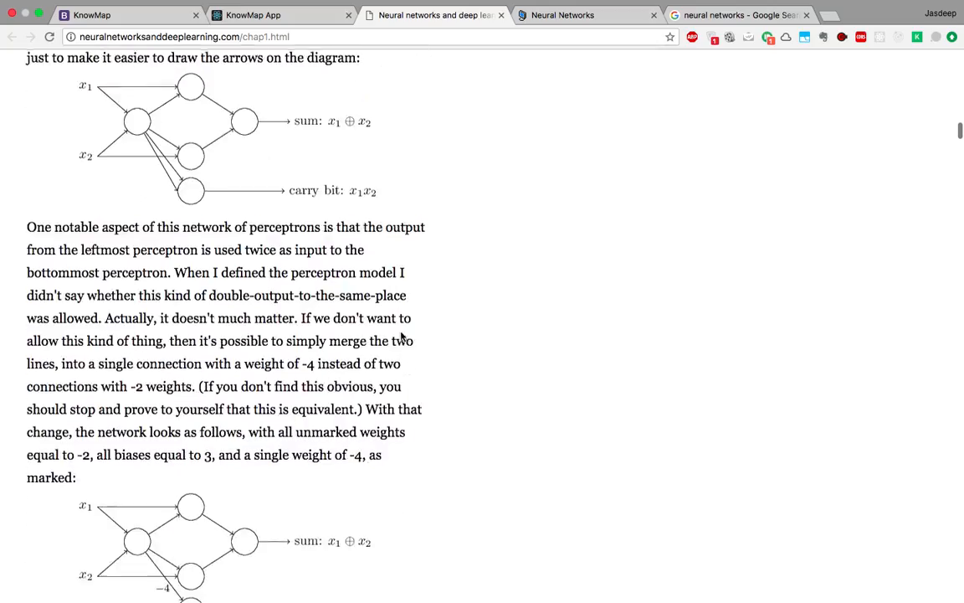
pyautogui.scroll(-15, 401, 335)
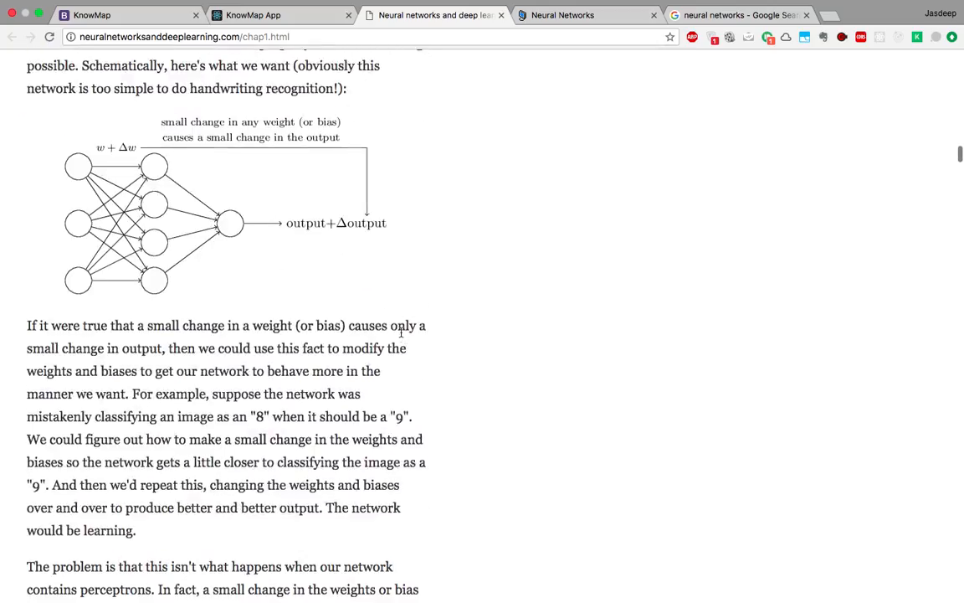
pyautogui.scroll(-15, 401, 335)
pyautogui.scroll(4, 401, 335)
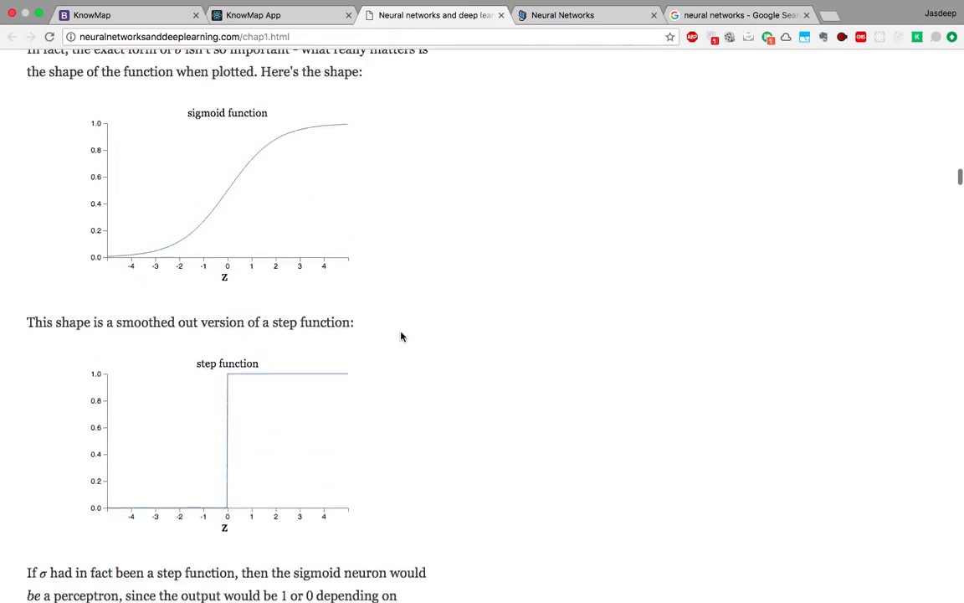
pyautogui.scroll(2, 401, 337)
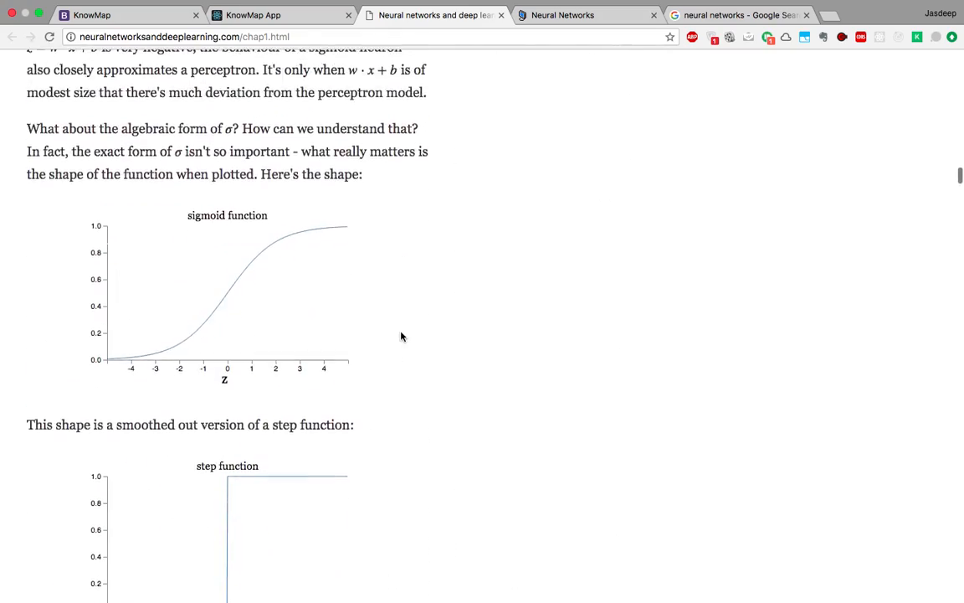
# Screenshot the sigmoid plot region and place it in the Activation Functions sub-topic.
pyautogui.rightClick(551, 249)
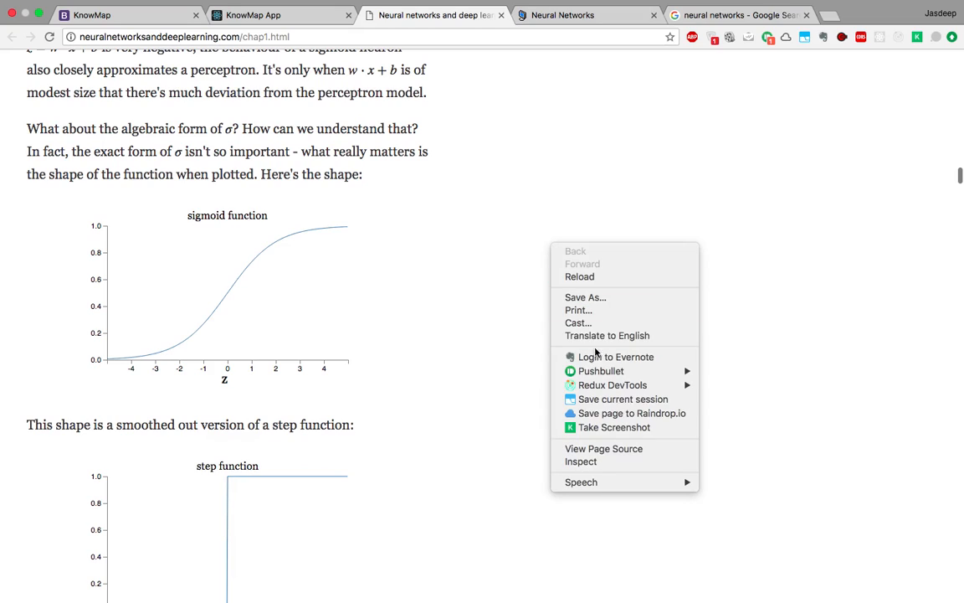
pyautogui.click(593, 427)
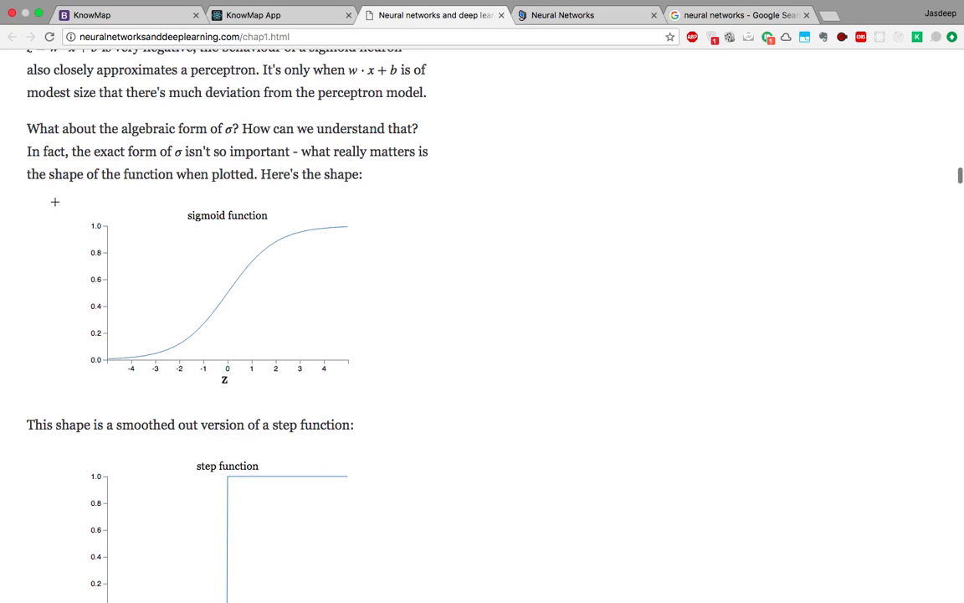
pyautogui.moveTo(56, 196); pyautogui.dragTo(378, 393)
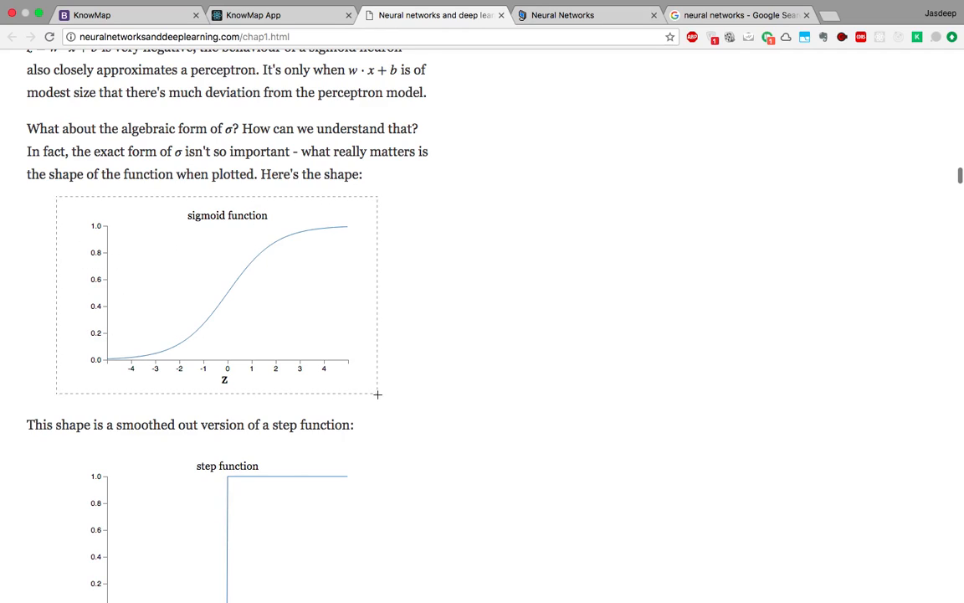
pyautogui.click(917, 37)
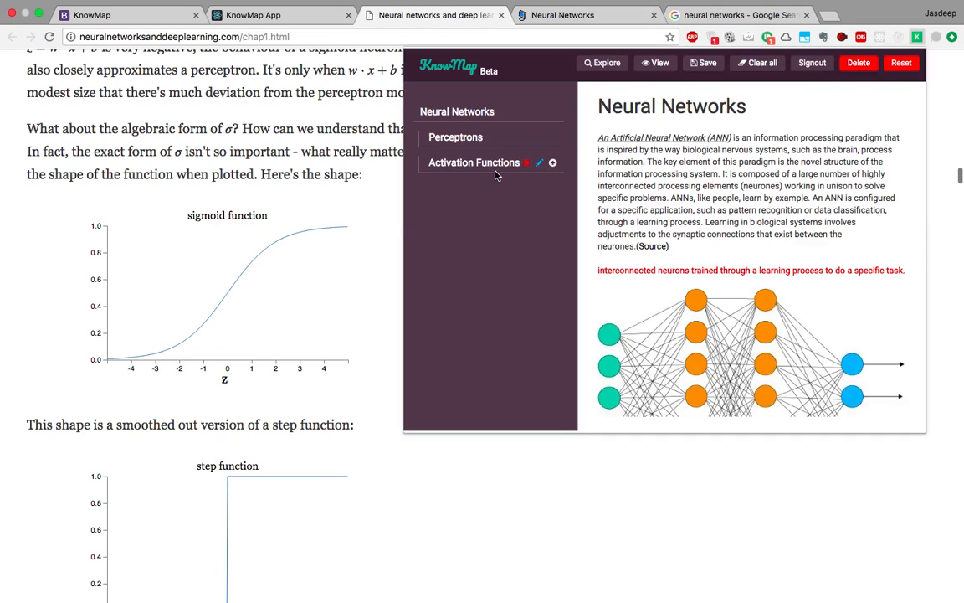
pyautogui.click(497, 170)
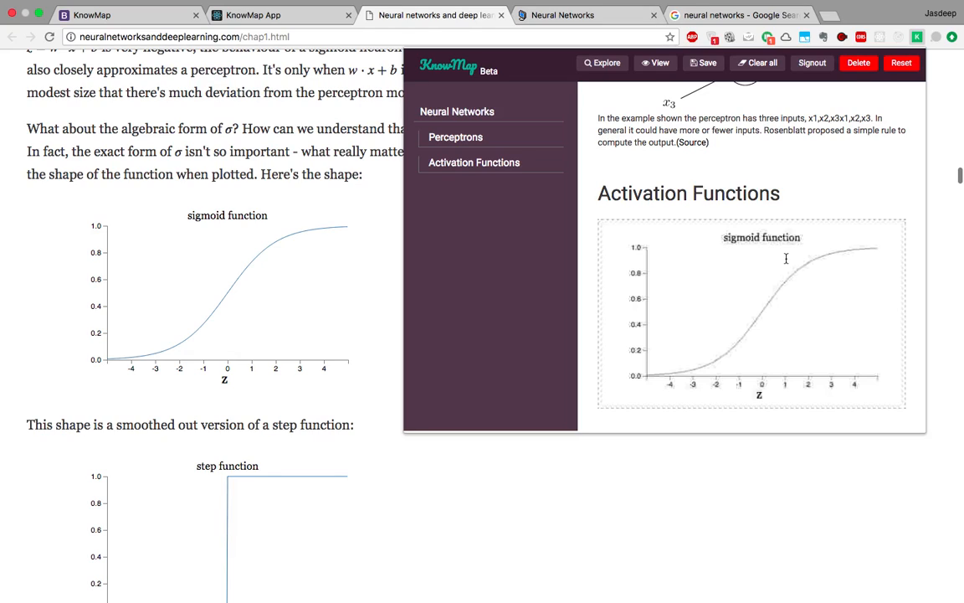
# In a new tab, search YouTube for 'activation function'.
pyautogui.click(829, 16)
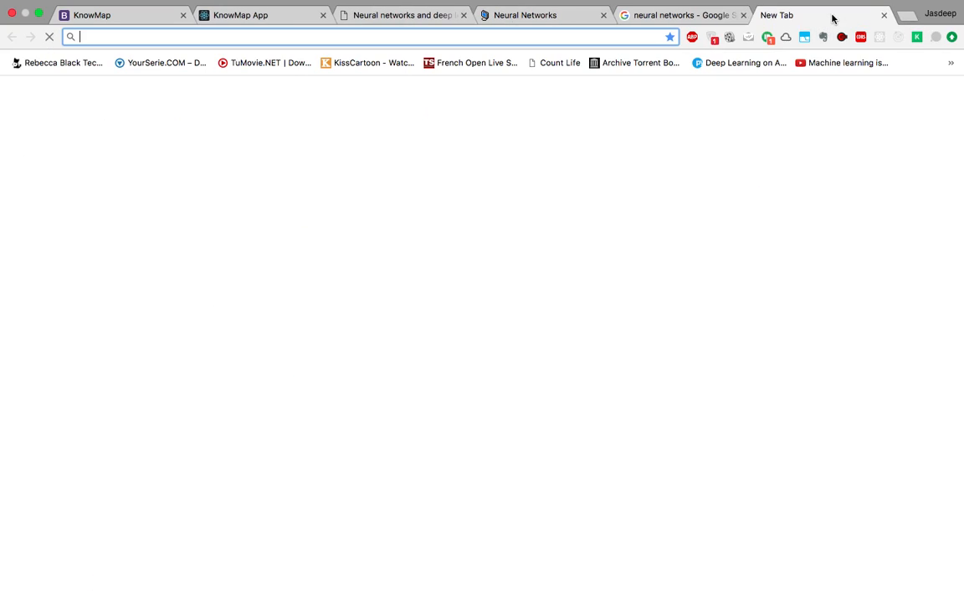
pyautogui.write('youtube.com')
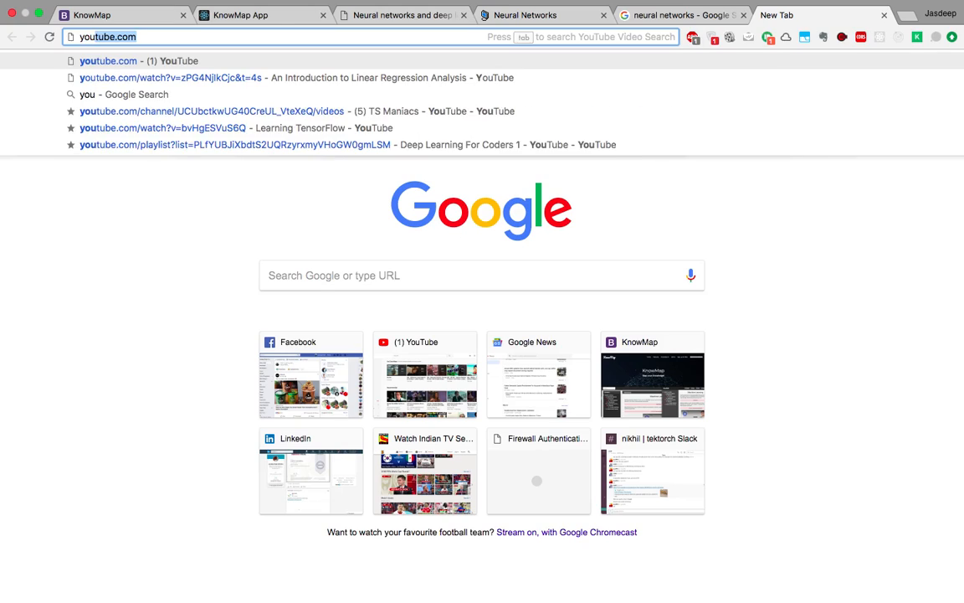
pyautogui.press('Return')
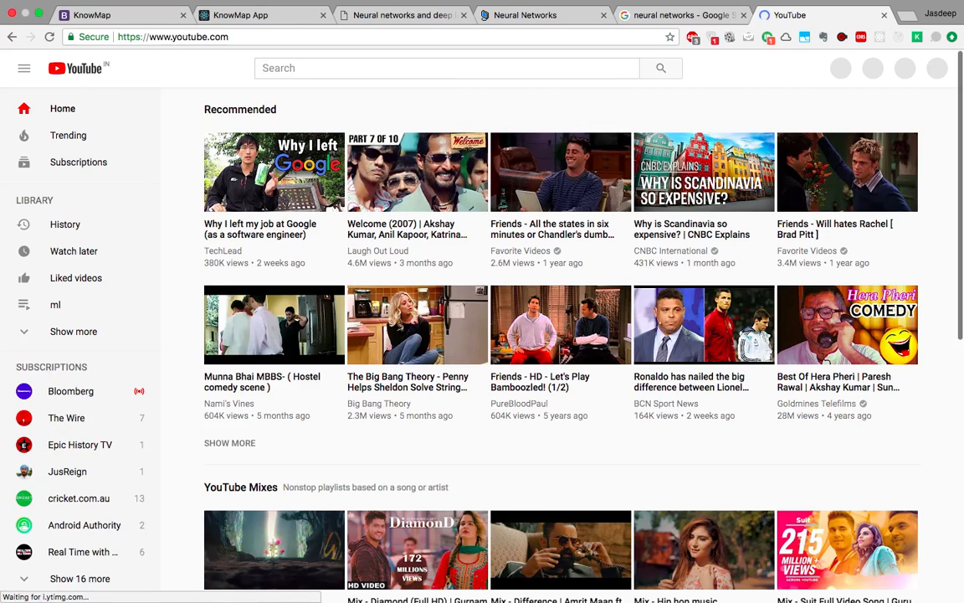
pyautogui.click(432, 70)
pyautogui.write('acti')
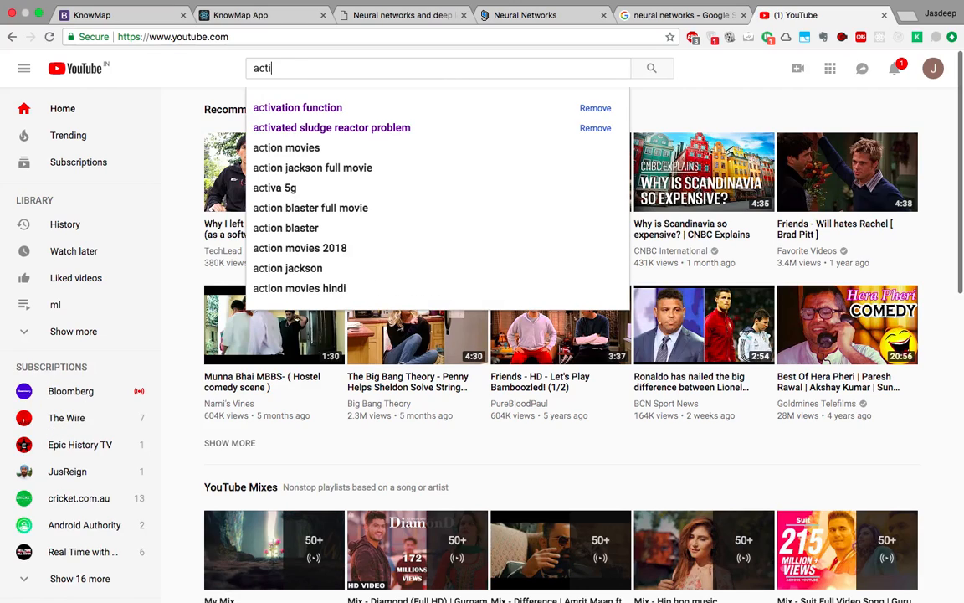
pyautogui.press('Down')
pyautogui.press('Return')
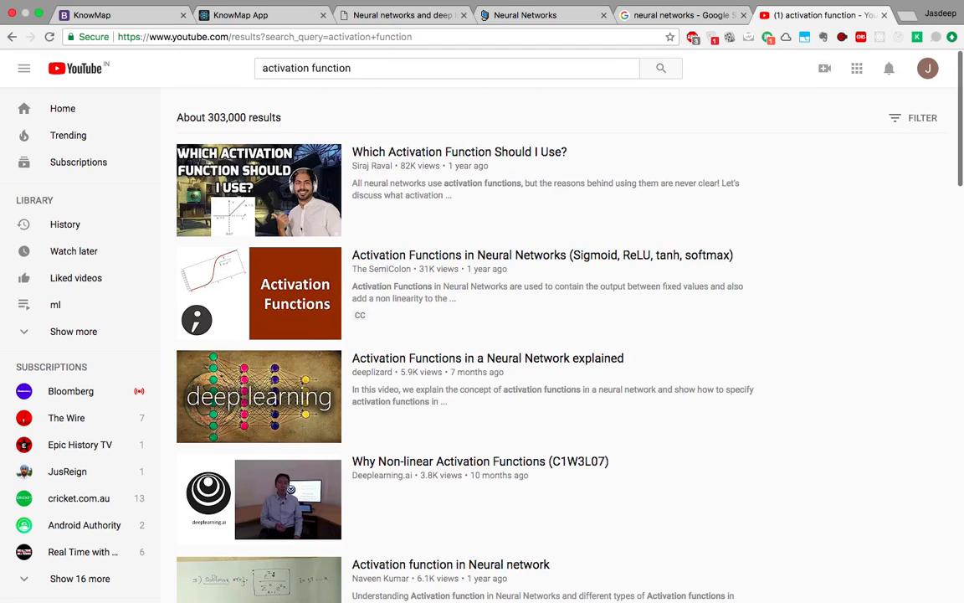
# Open 'Which Activation Function Should I Use?', pause it, and clip it to the knowbook.
pyautogui.click(288, 184)
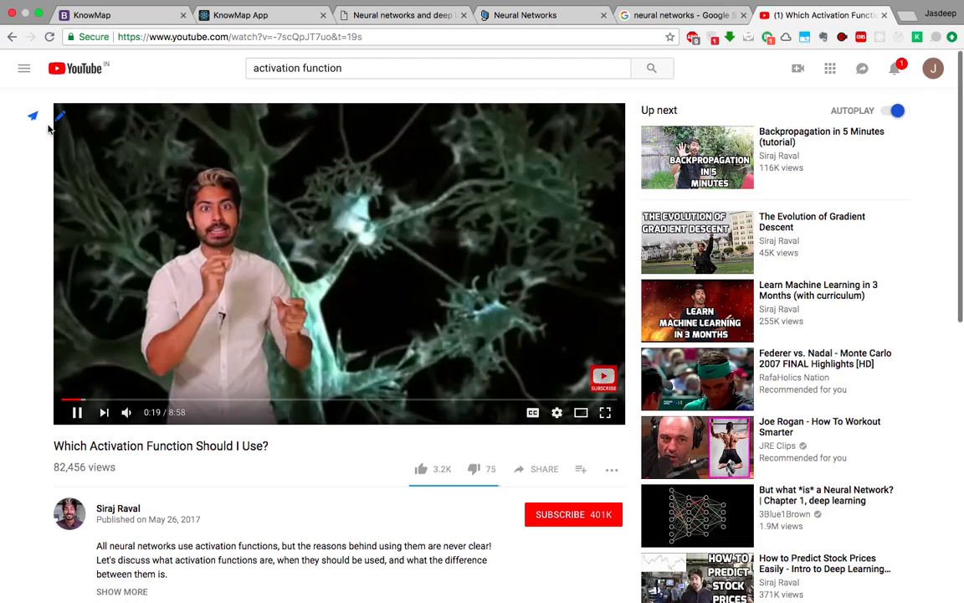
pyautogui.press('space')
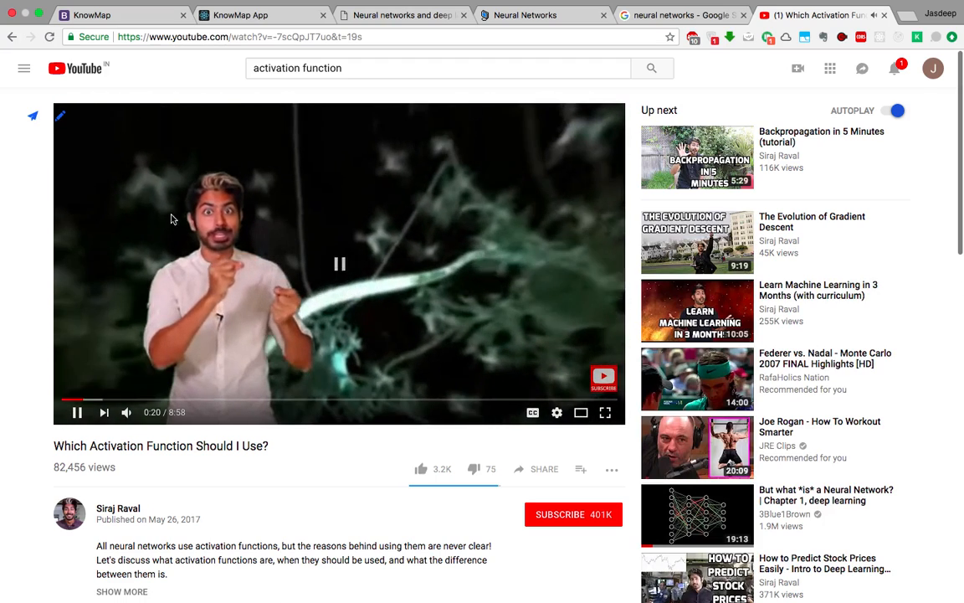
pyautogui.click(33, 116)
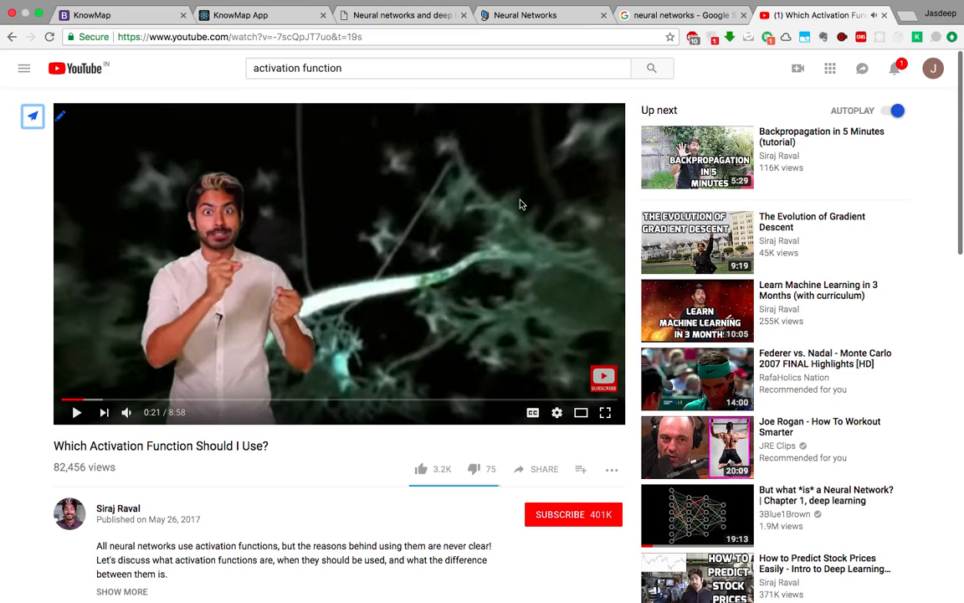
# Check the sigmoid image and video under Activation Functions, then open the full Neural Networks knowbook.
pyautogui.click(917, 38)
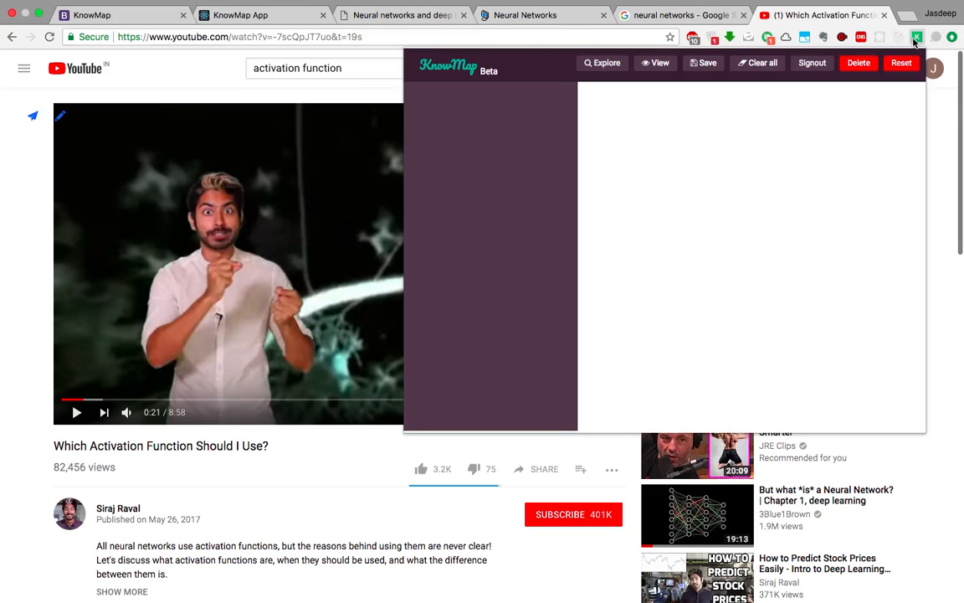
pyautogui.click(495, 170)
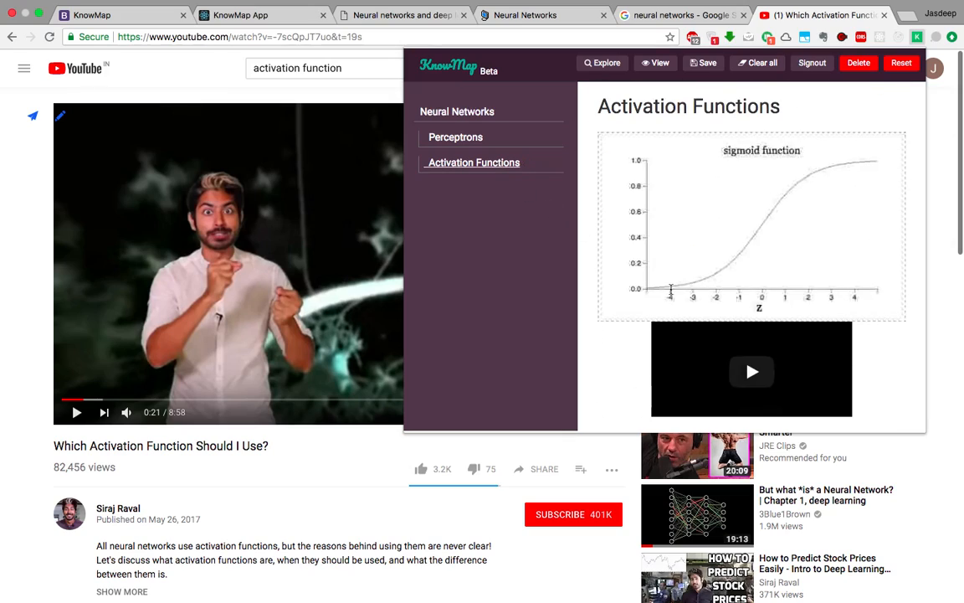
pyautogui.scroll(-1, 739, 345)
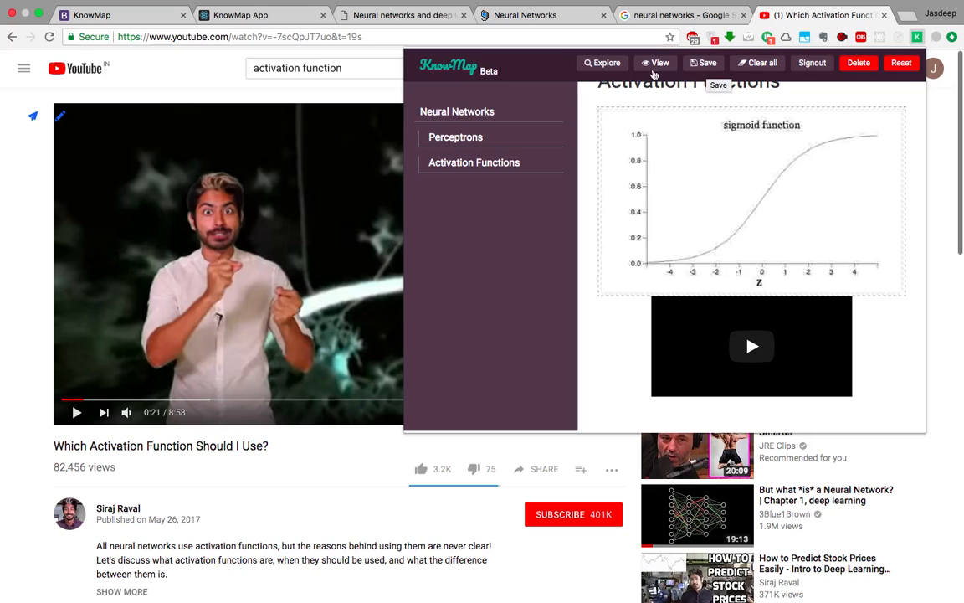
pyautogui.click(650, 67)
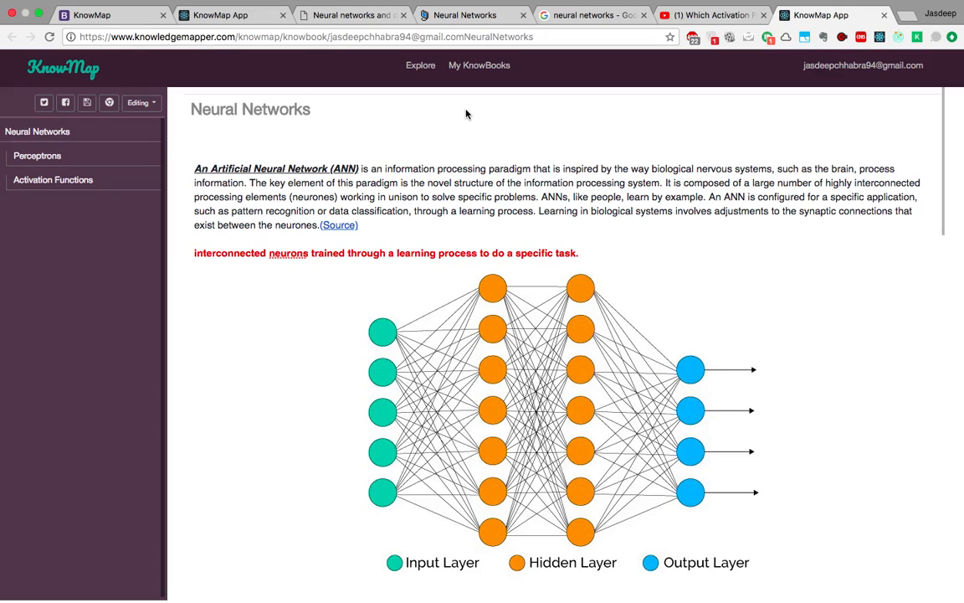
# Edit the Neural Networks introduction and select 'The key element' through 'specific problems.'.
pyautogui.click(377, 211)
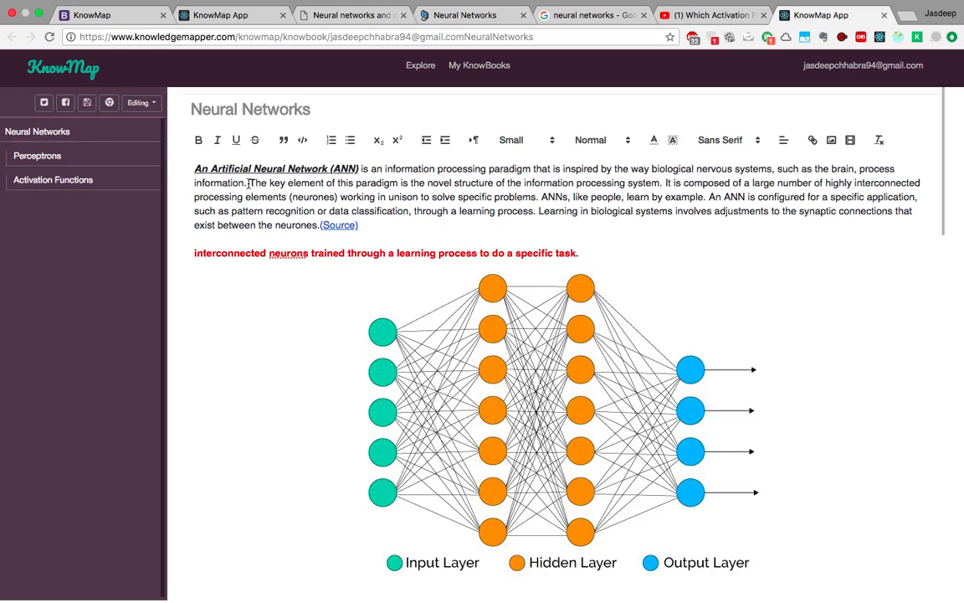
pyautogui.moveTo(249, 183); pyautogui.dragTo(538, 195)
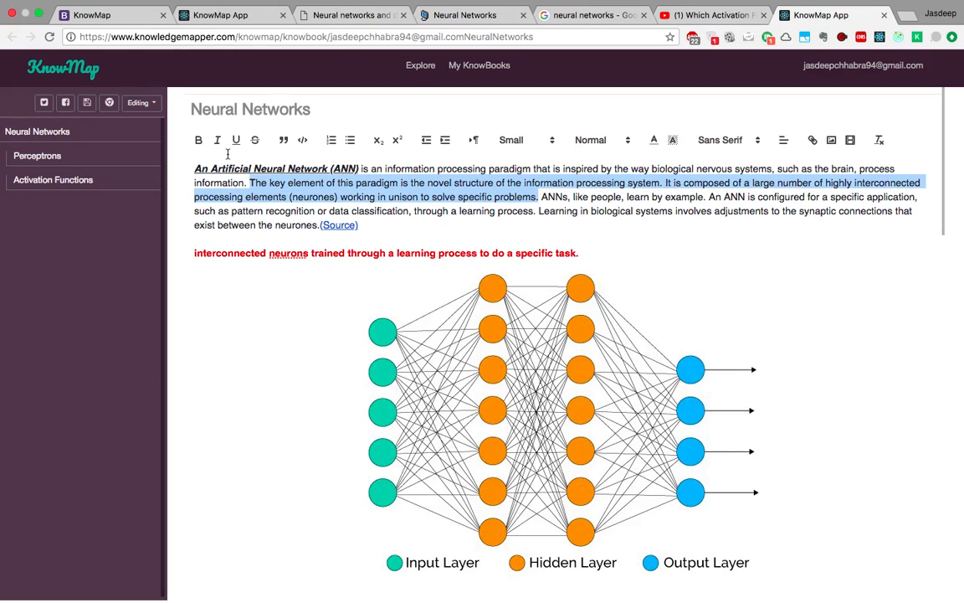